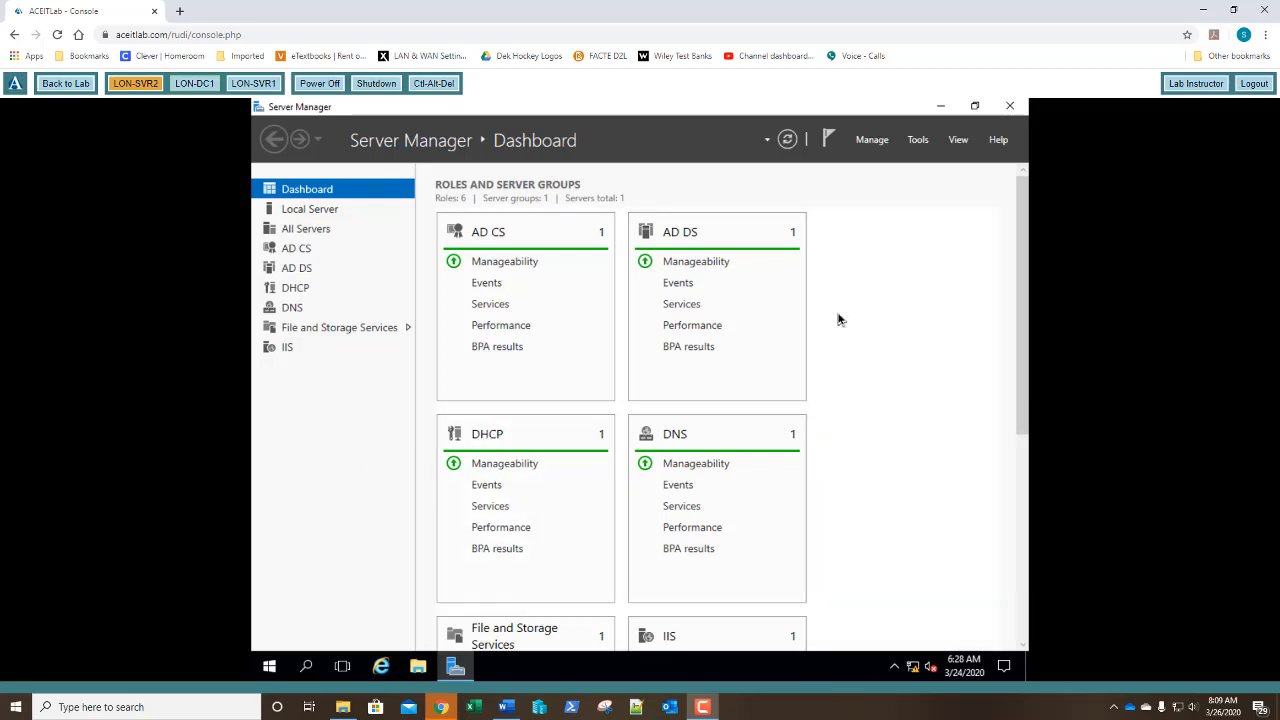
Launch DHCP from Tools, enlarge the window and tree pane, then expand lon-dc1.adatum.com and IPv4.
click(917, 140)
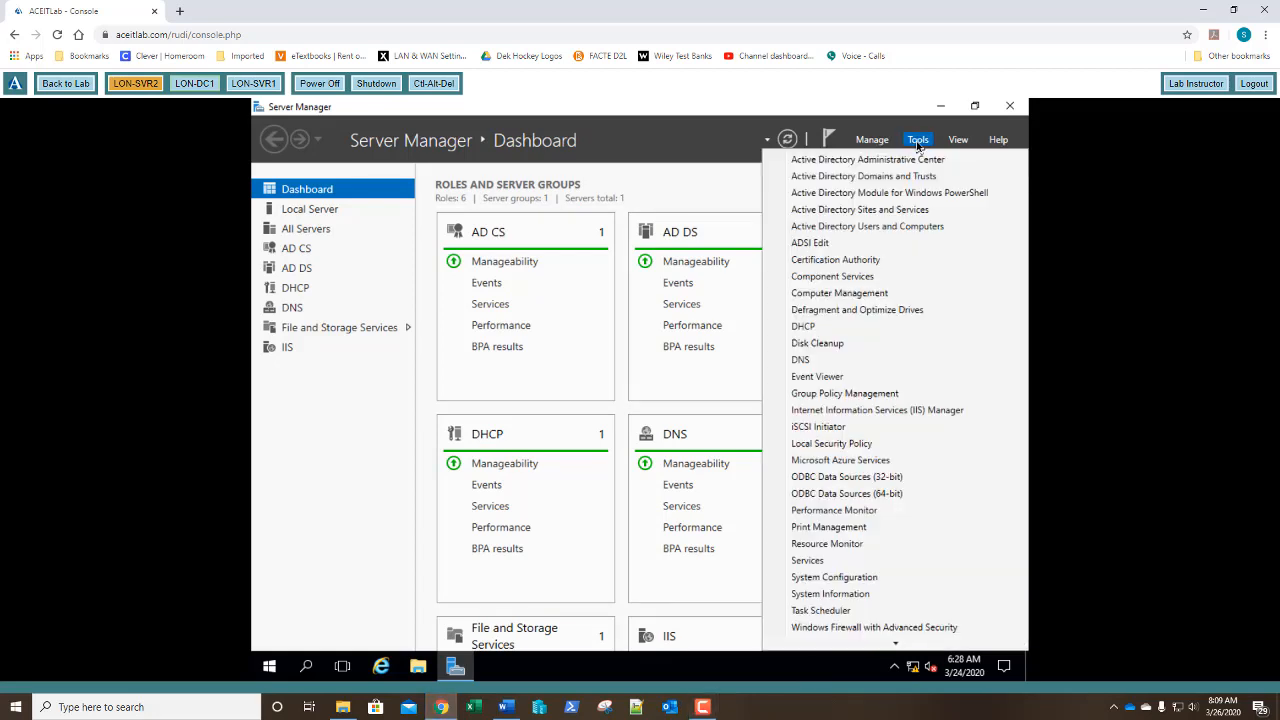
click(818, 330)
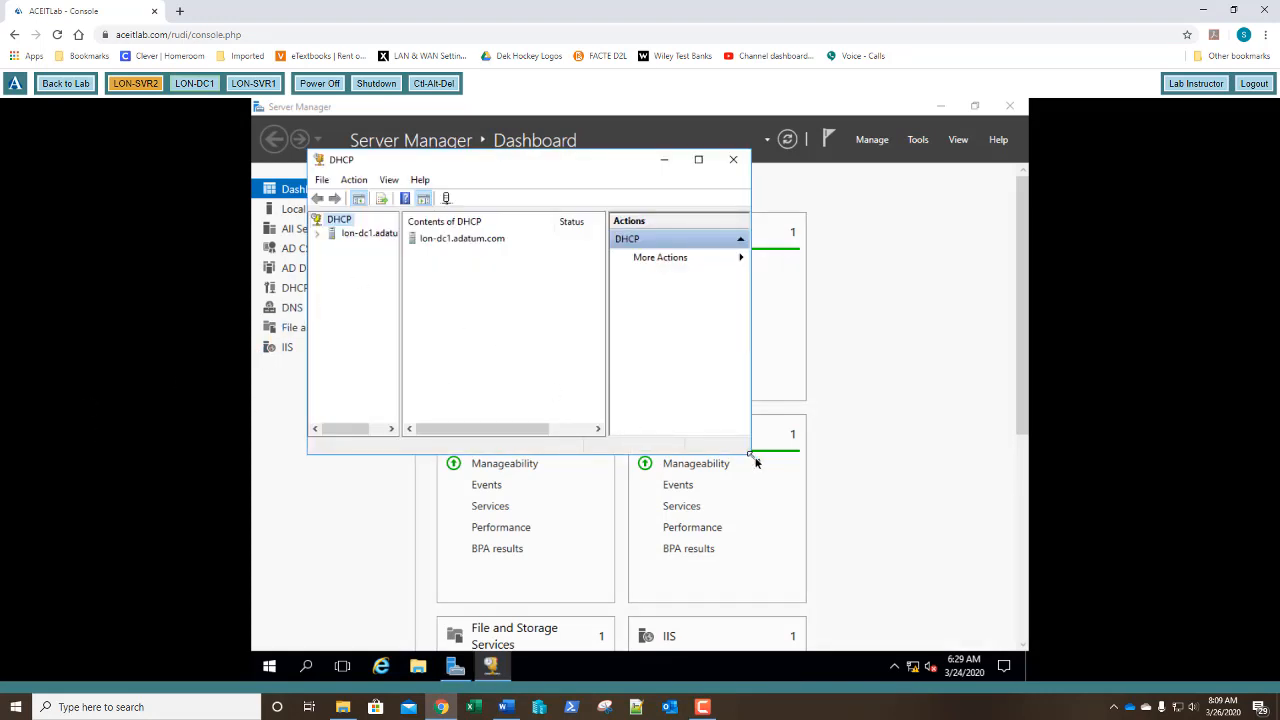
drag(752, 455, 986, 629)
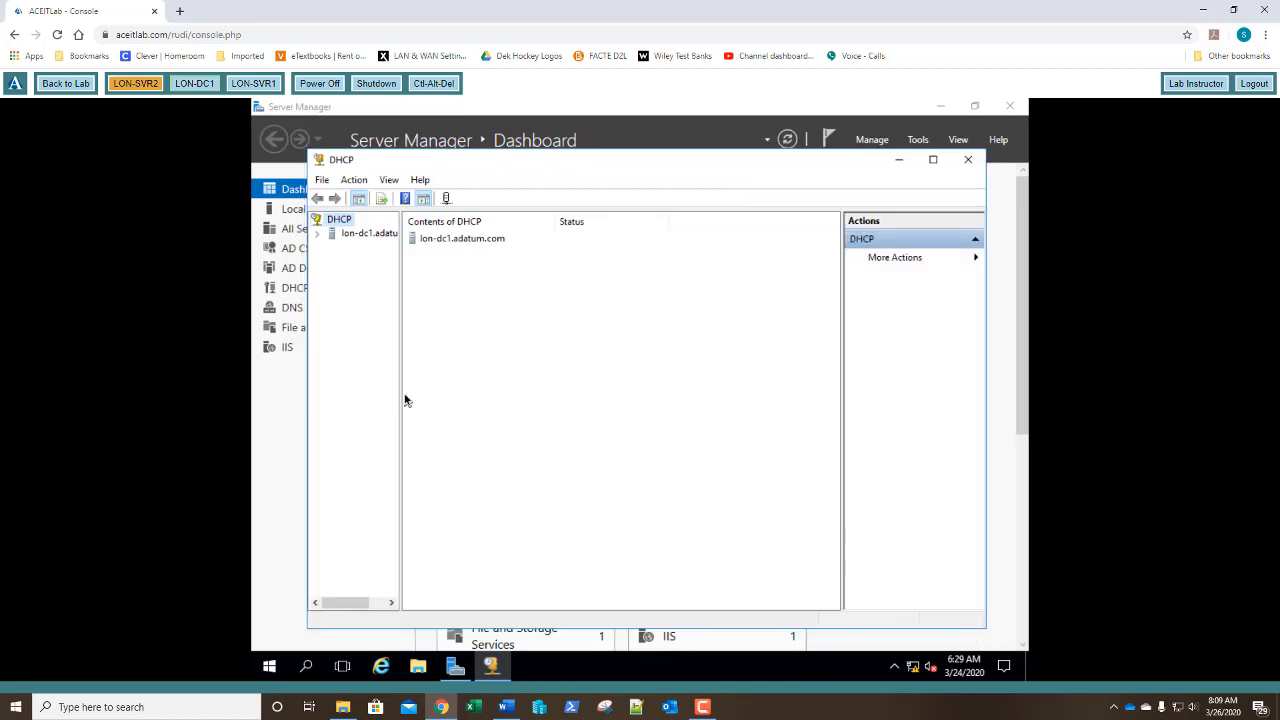
drag(401, 392, 457, 398)
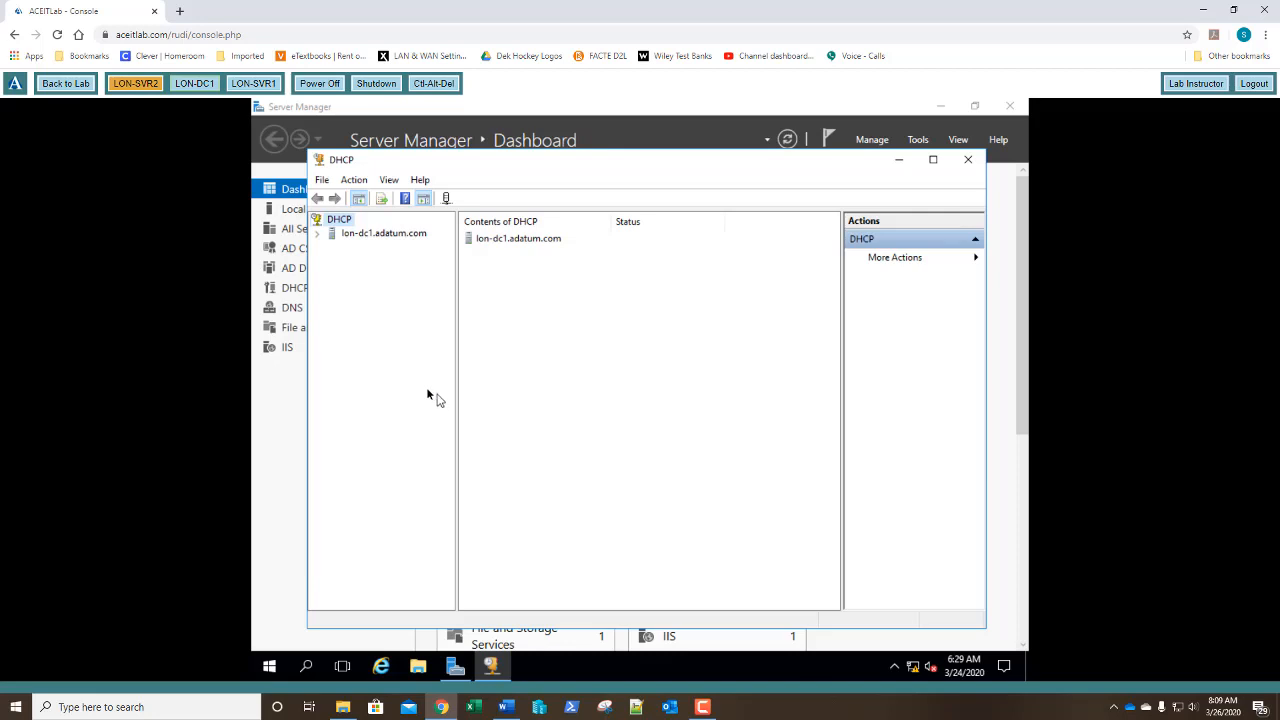
double_click(363, 236)
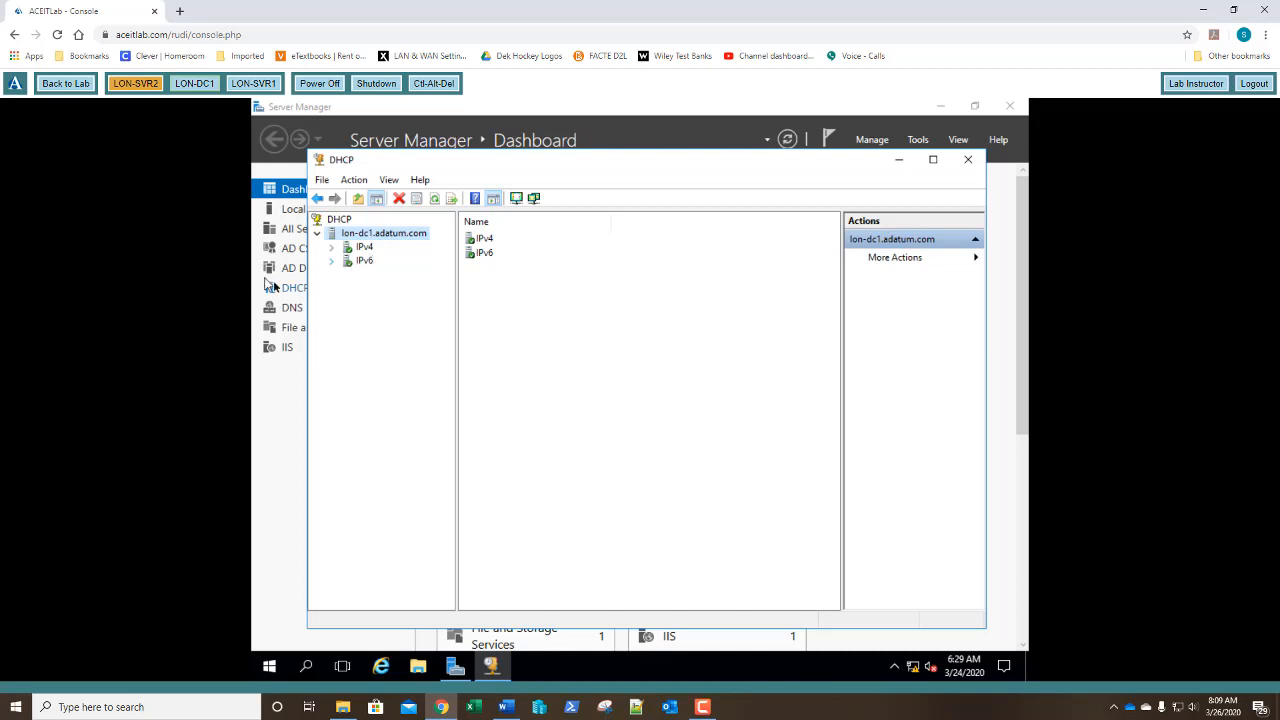
double_click(349, 251)
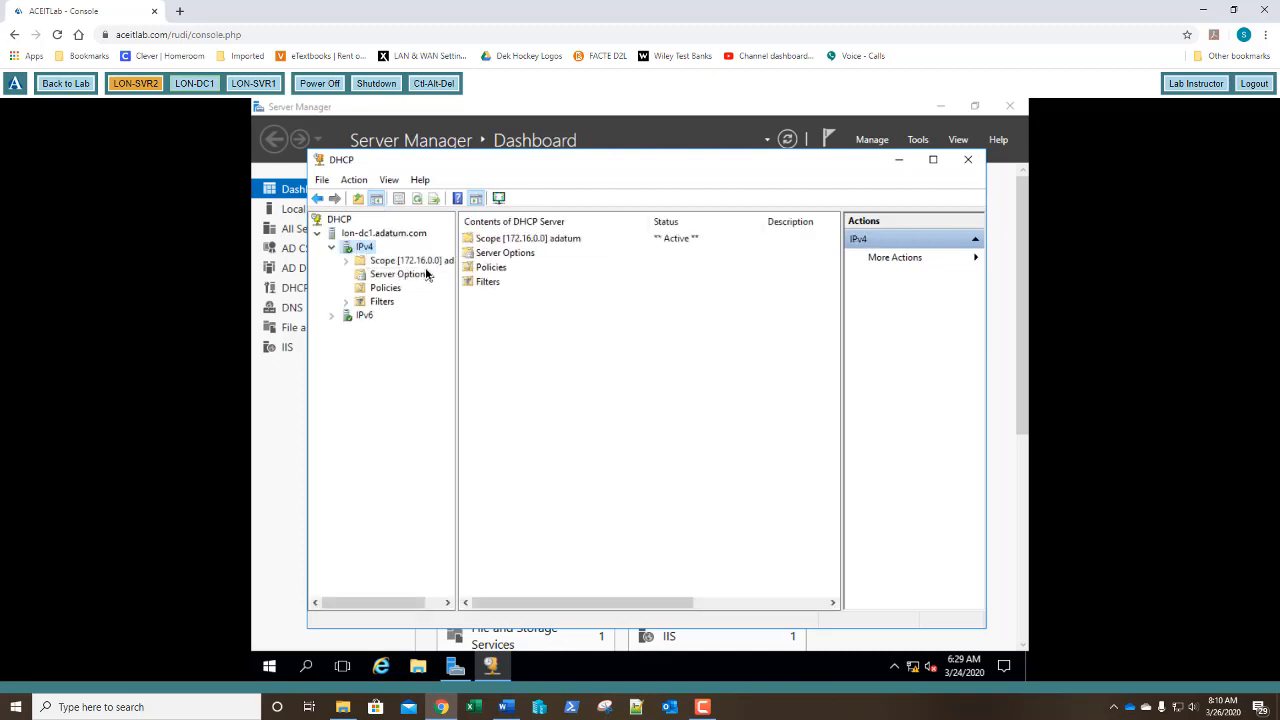
Start a new IPv4 scope wizard and name the scope 'Corporate Office'.
right_click(364, 251)
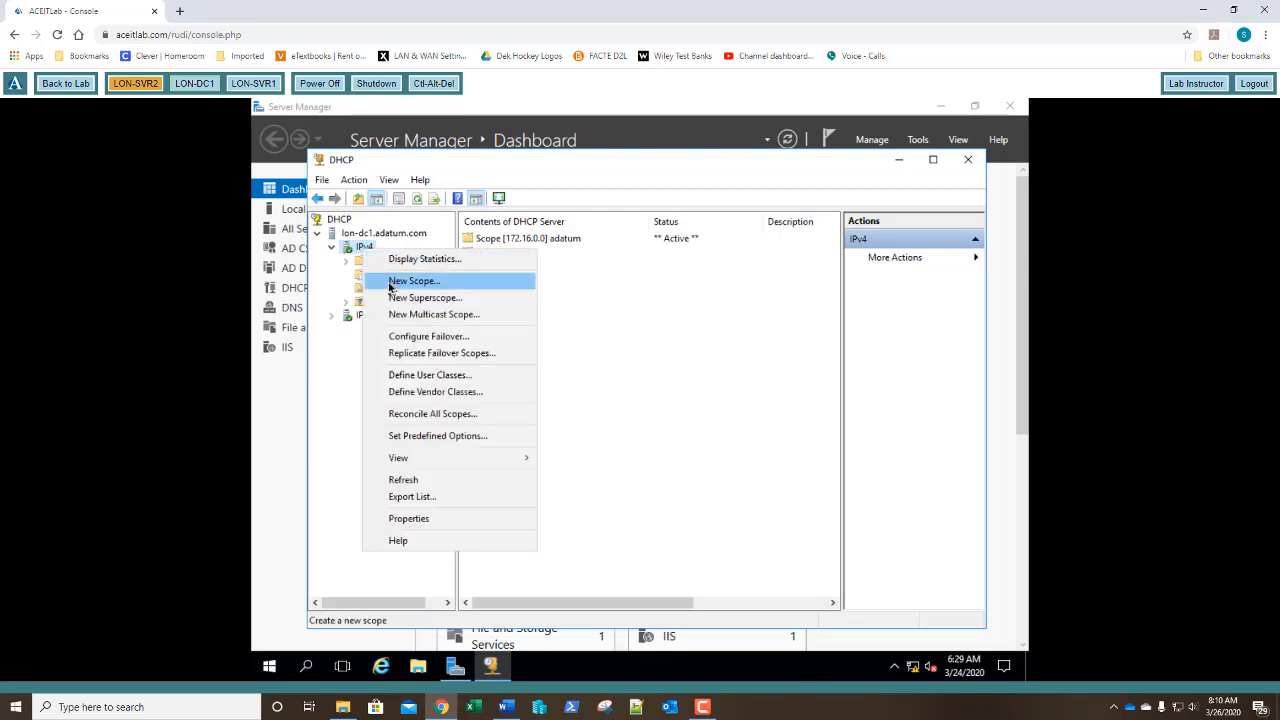
click(392, 281)
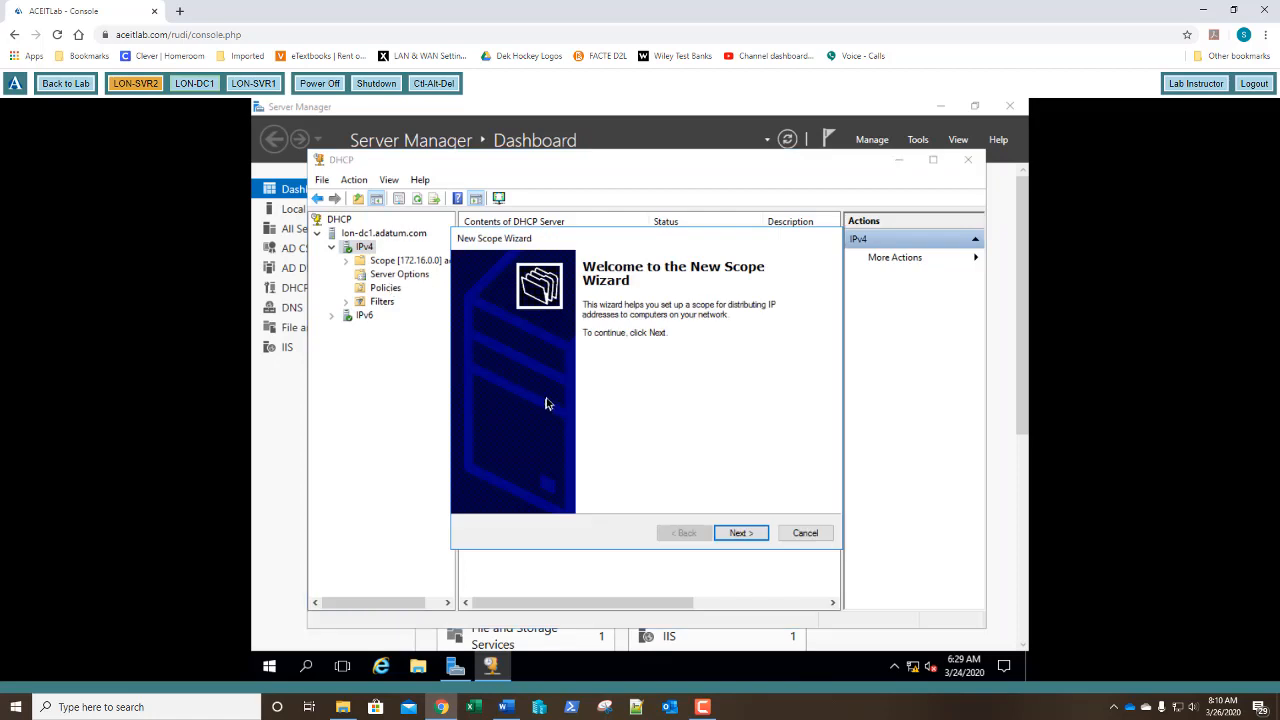
click(737, 534)
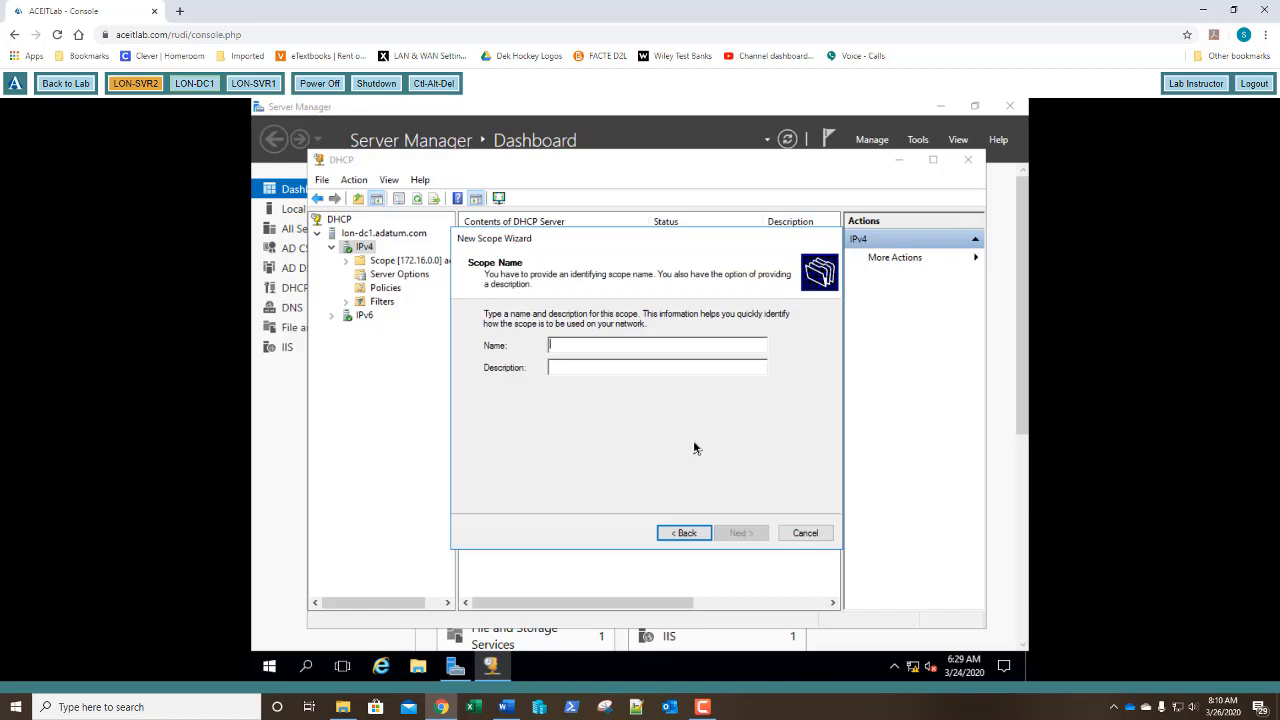
text(Co)
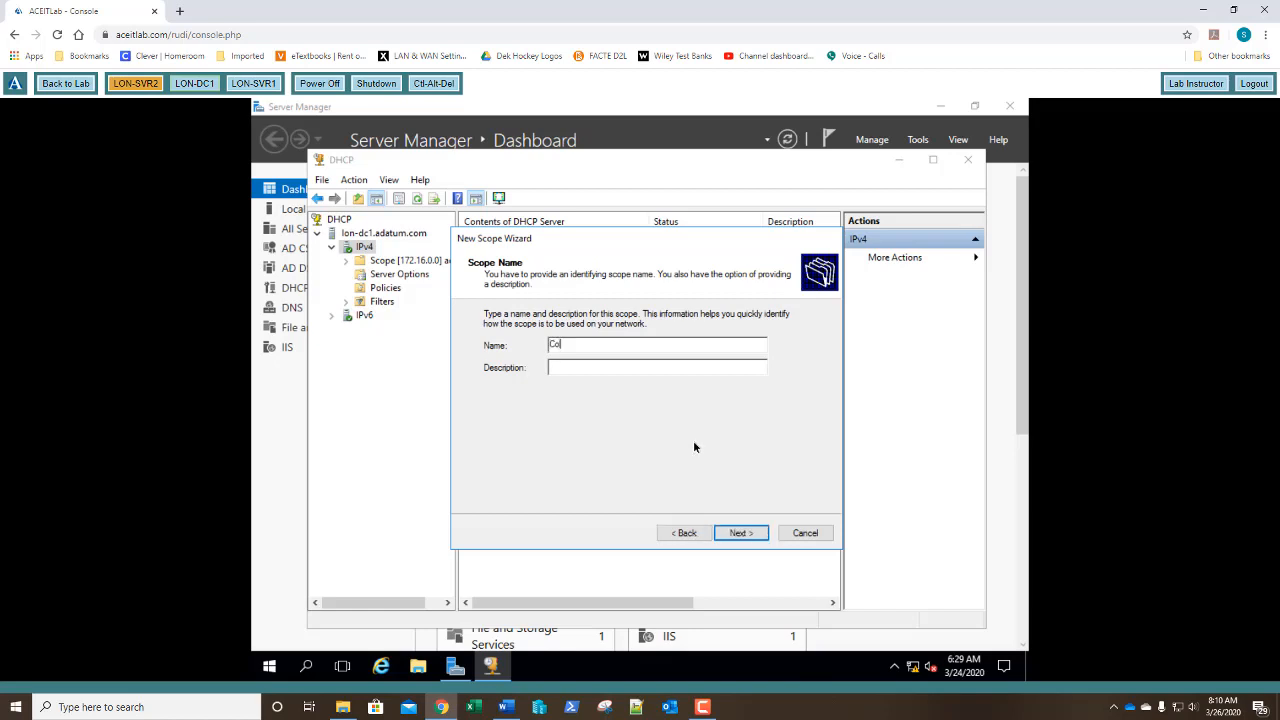
text(rporate Office)
key(Return)
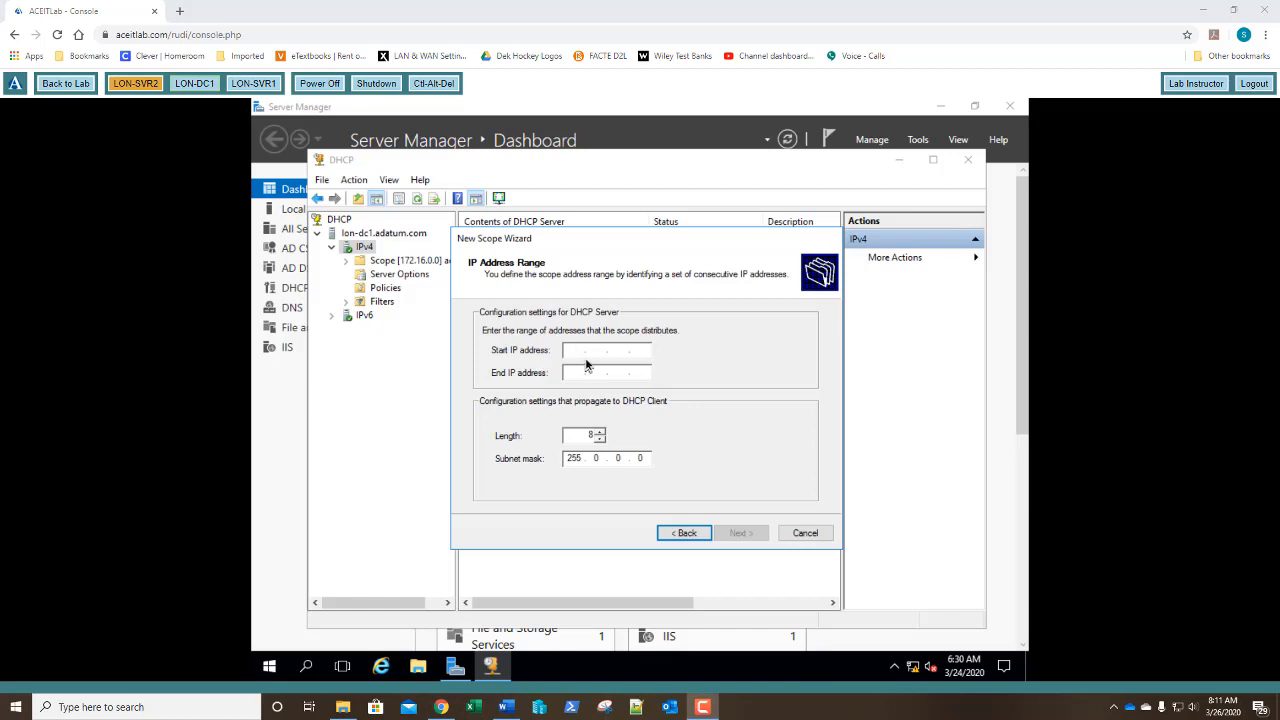
Enter the range 10.0.0.1–10.0.0.100 with prefix length 24 (mask 255.255.255.0).
click(576, 351)
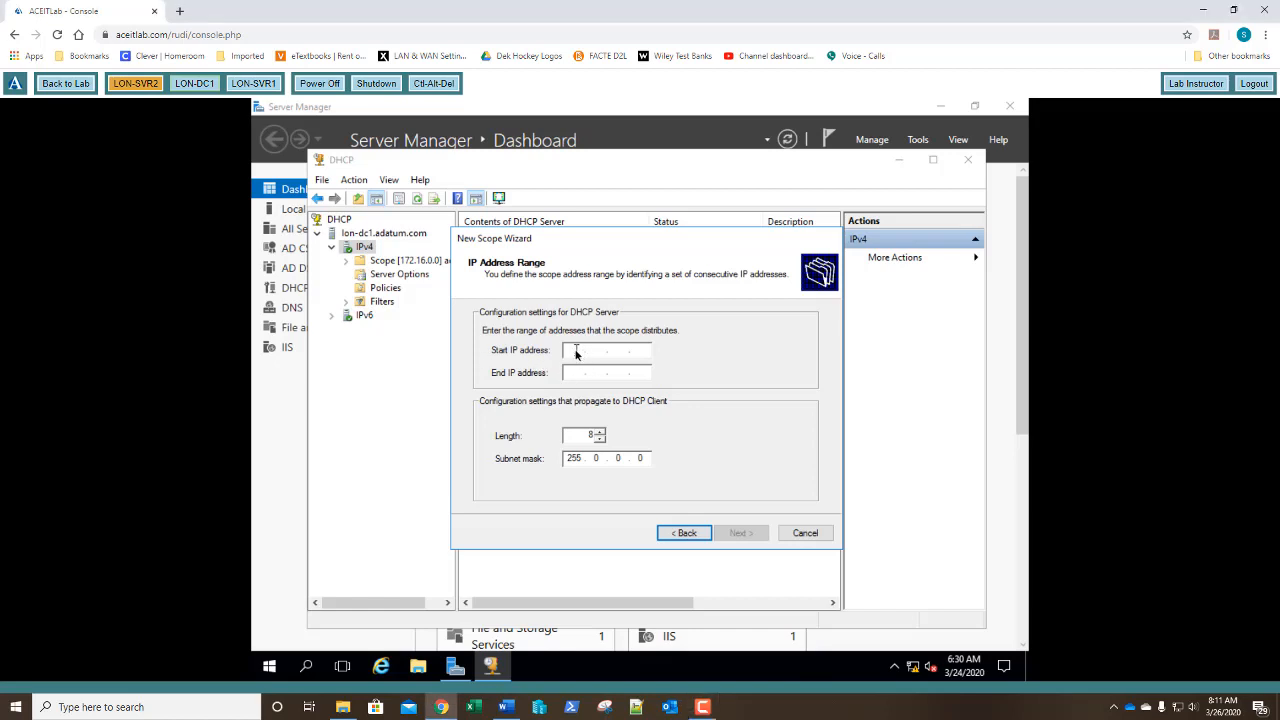
text(10.0.0)
text(10.0.)
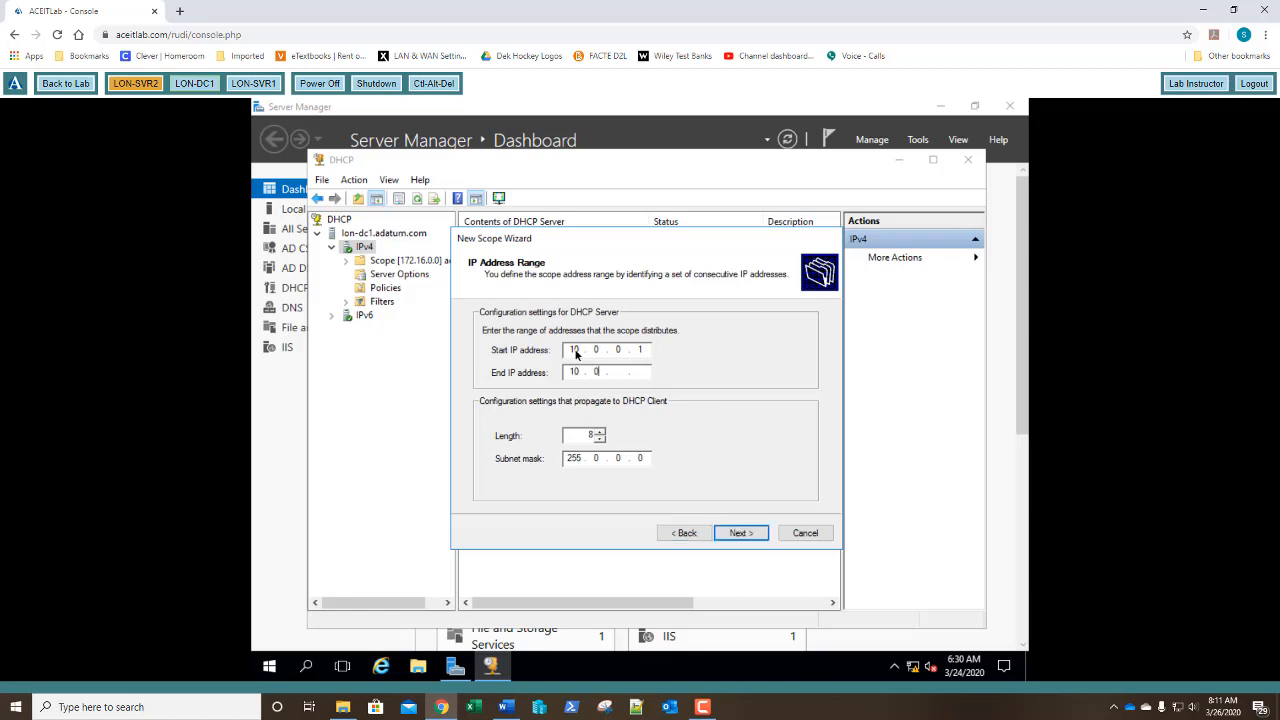
text(0.100)
key(Tab)
click(578, 440)
double_click(595, 437)
text(24)
click(742, 535)
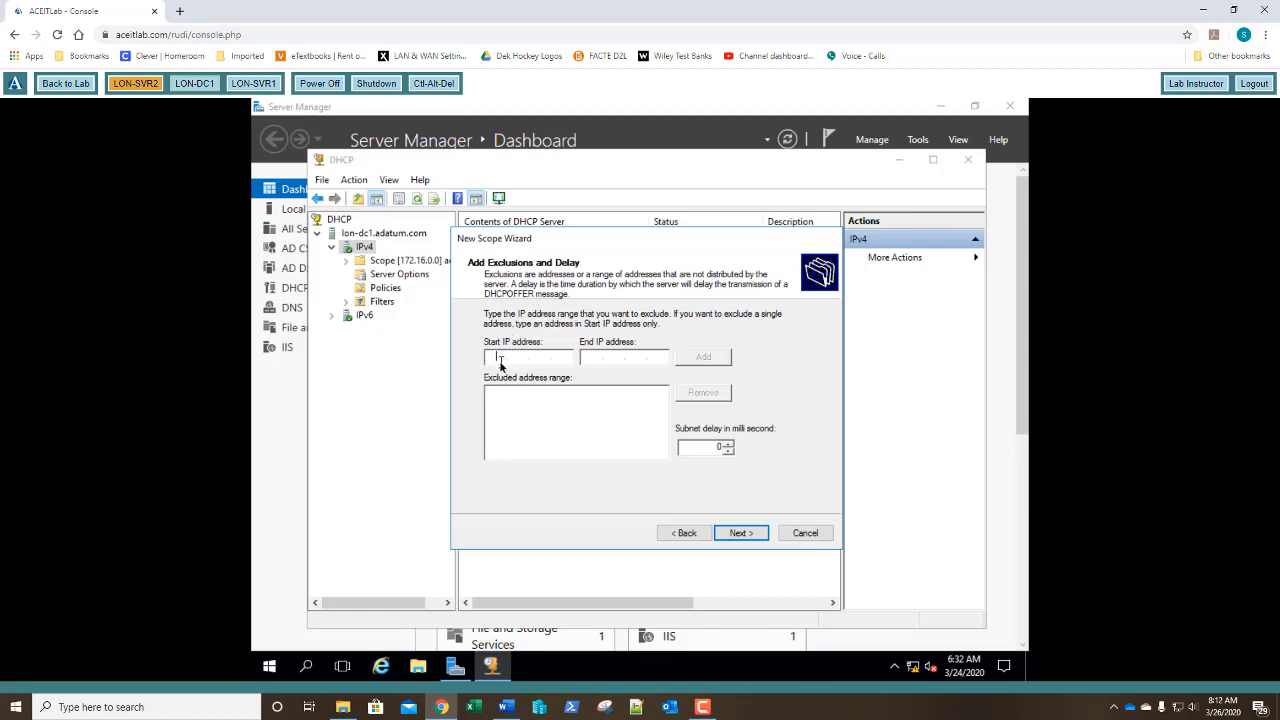
Add the exclusion range 10.0.0.1 to 10.0.0.10.
text(10)
text(0)
text(0)
text(10.0.0)
text(10)
click(704, 359)
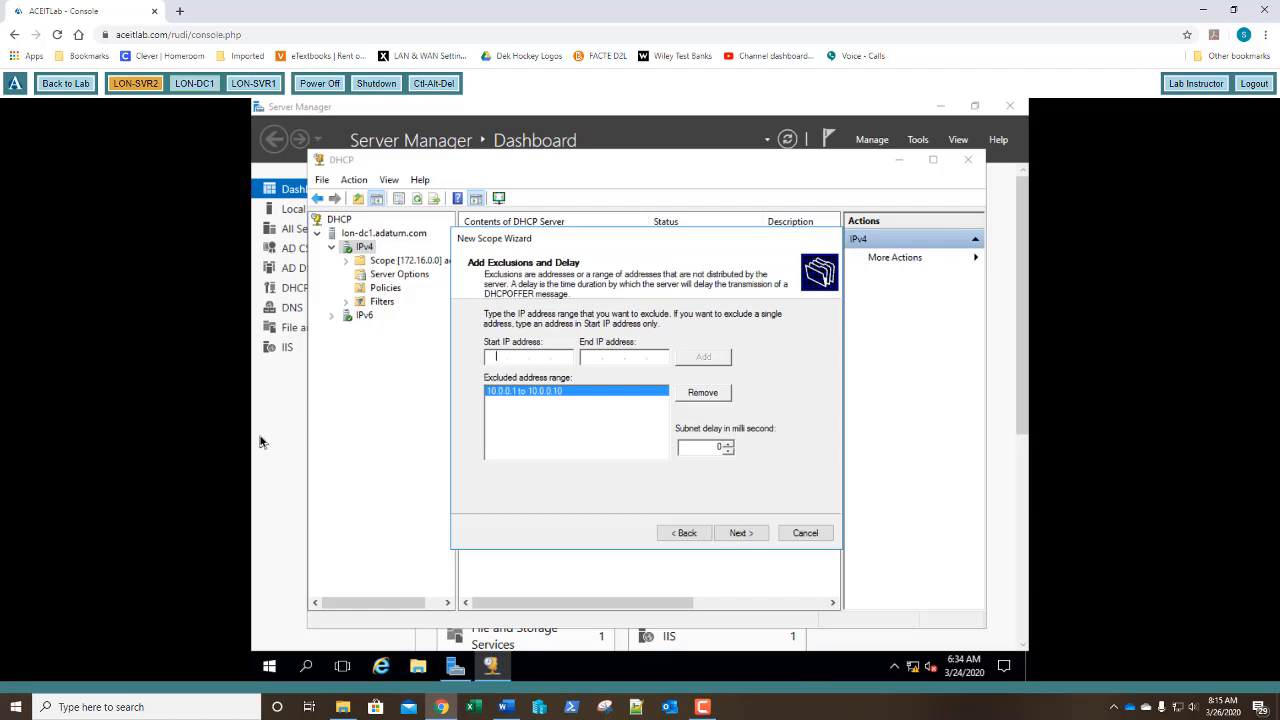
Continue past exclusions and keep the default 8-day lease duration.
click(754, 539)
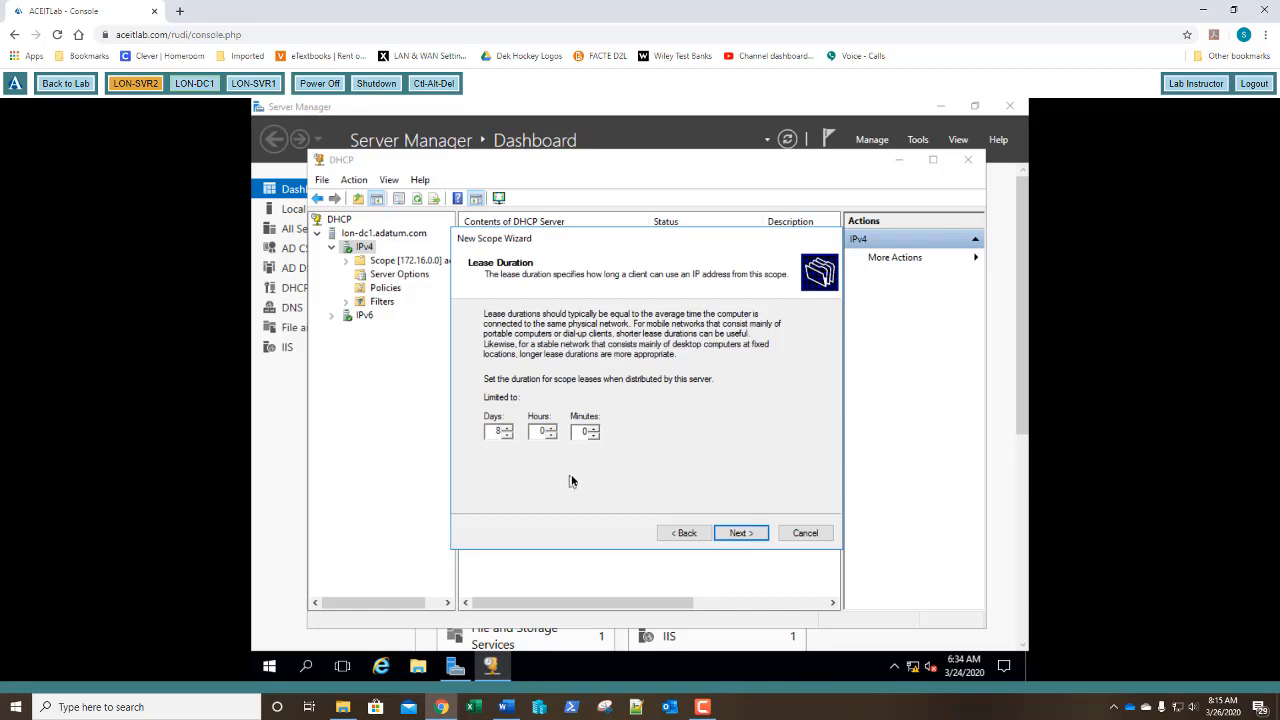
click(739, 533)
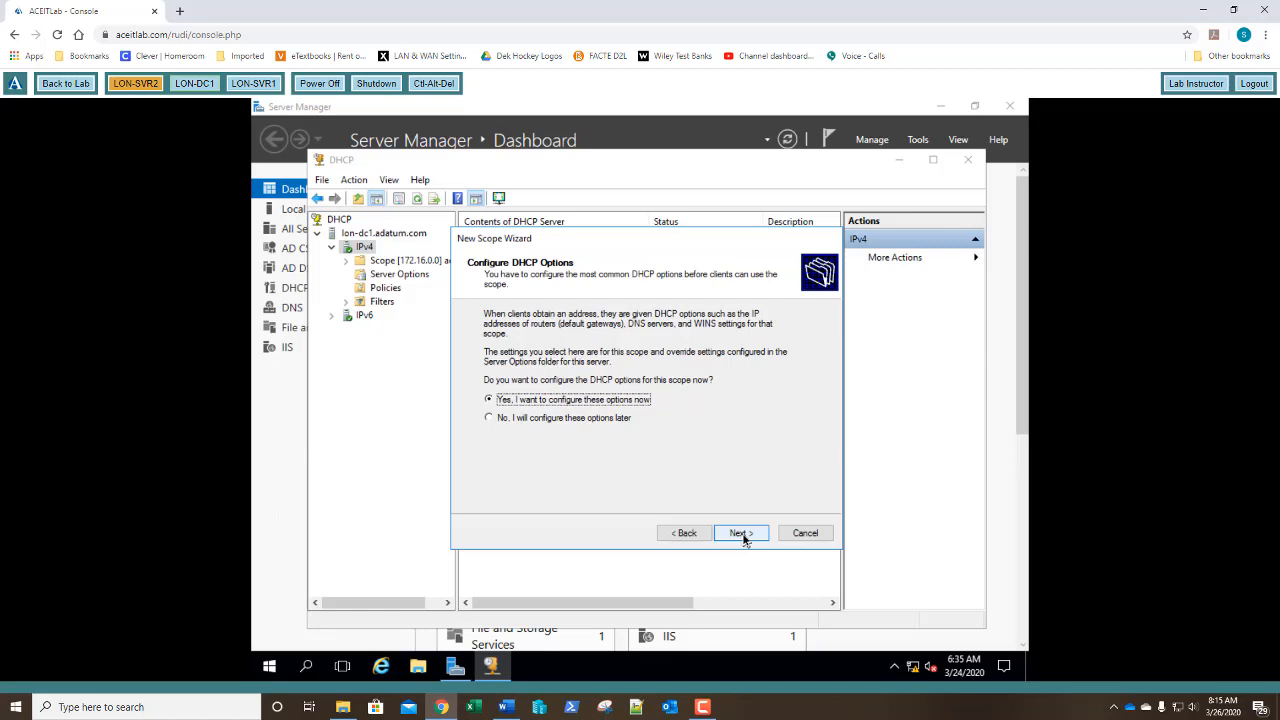
Choose to configure options now and add 10.0.0.1 as the default gateway router.
click(739, 533)
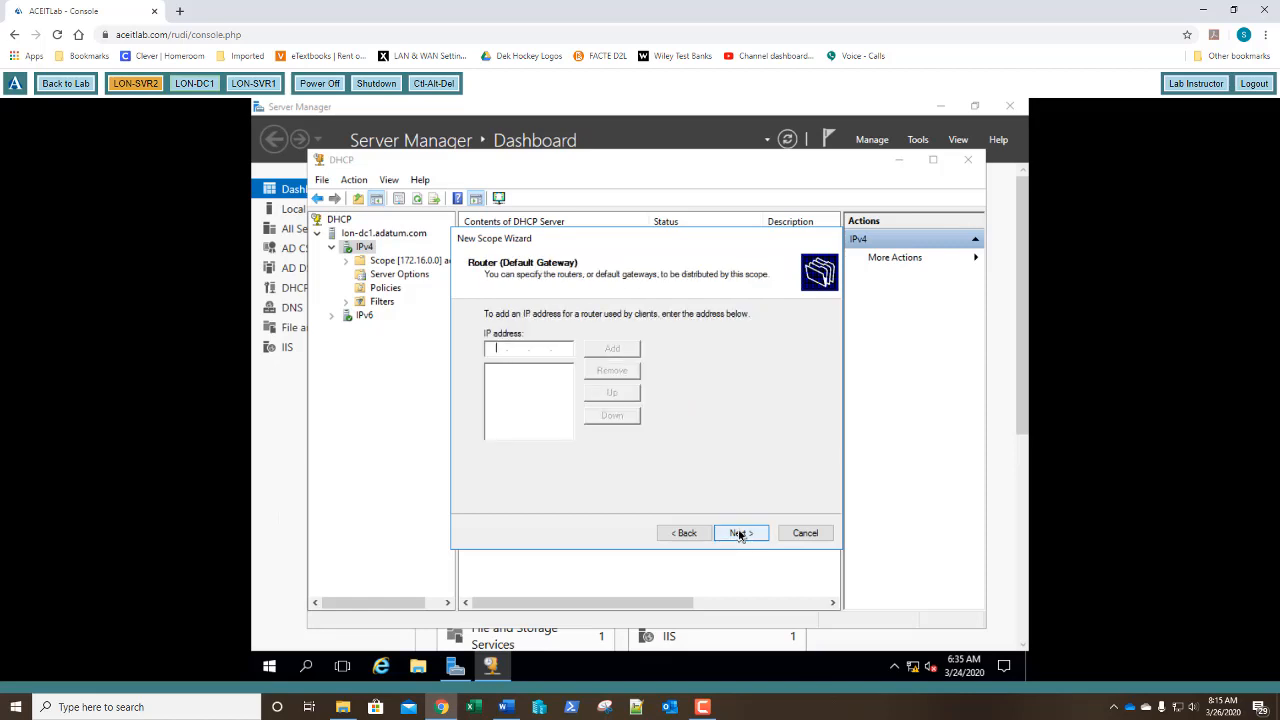
text(10.0.0.1)
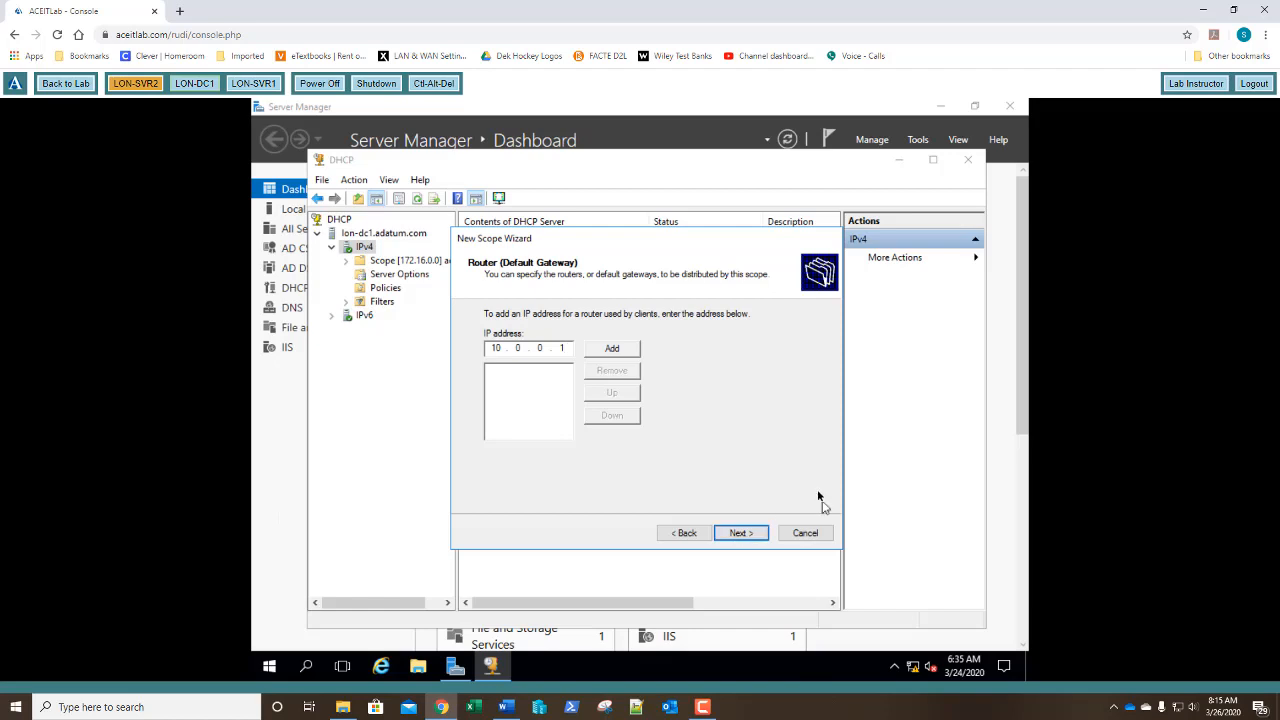
click(612, 348)
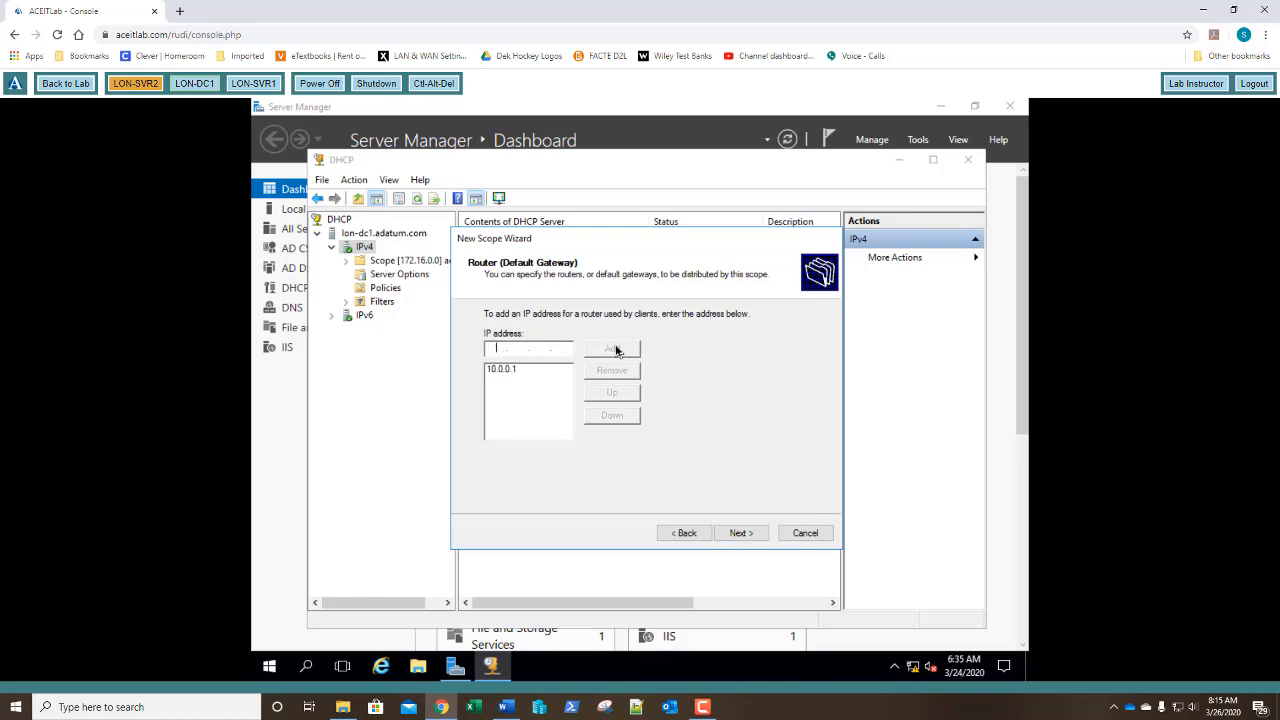
Keep the gateway, adatum.com DNS and empty WINS settings, activate the scope now and finish.
click(738, 533)
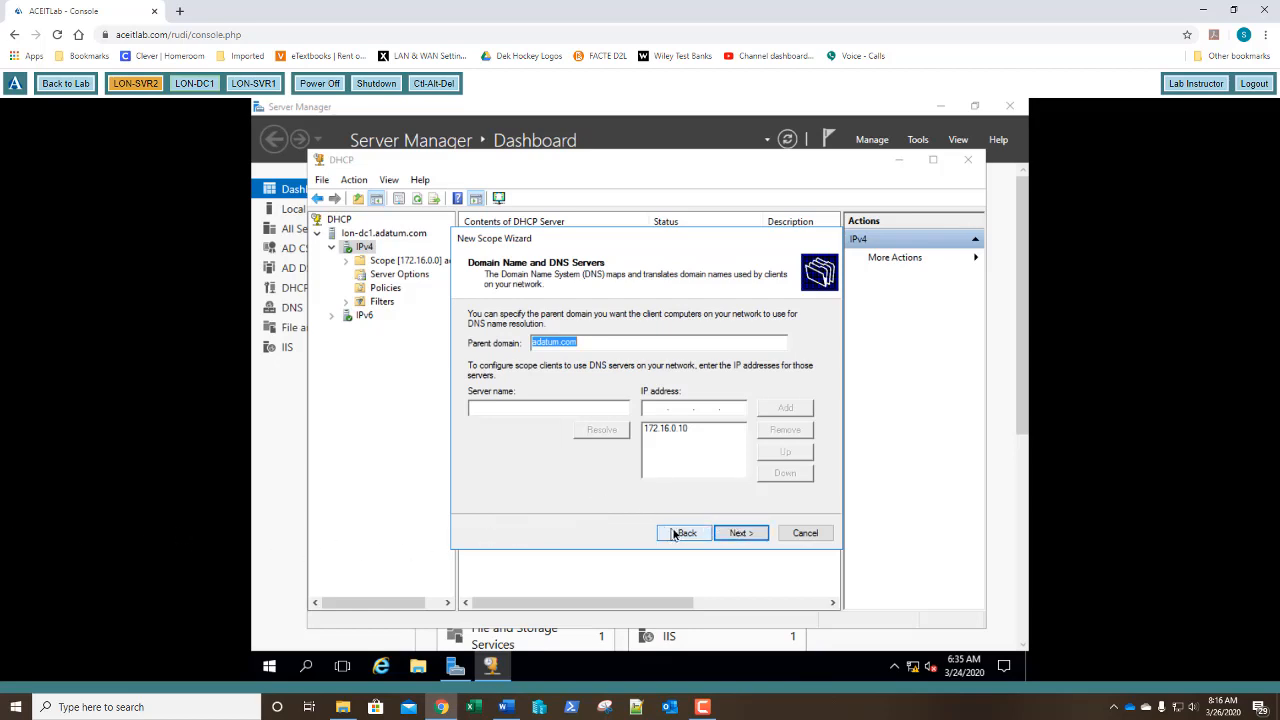
click(738, 536)
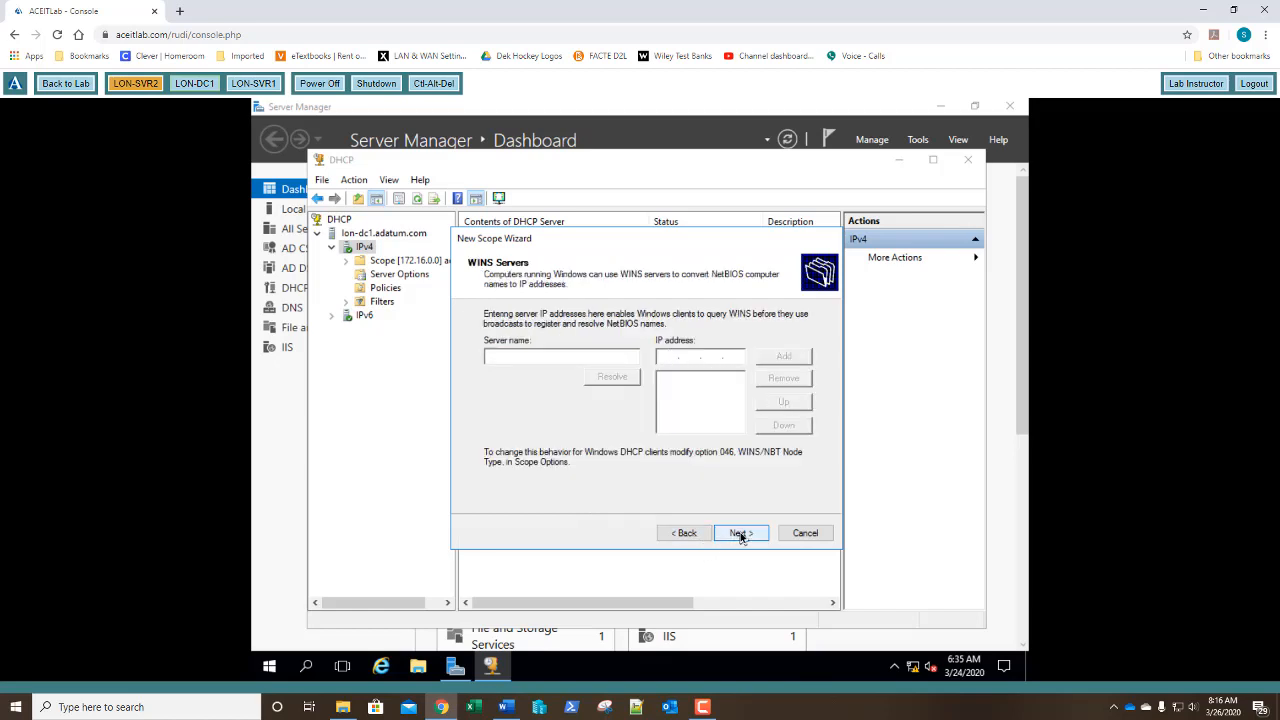
click(739, 534)
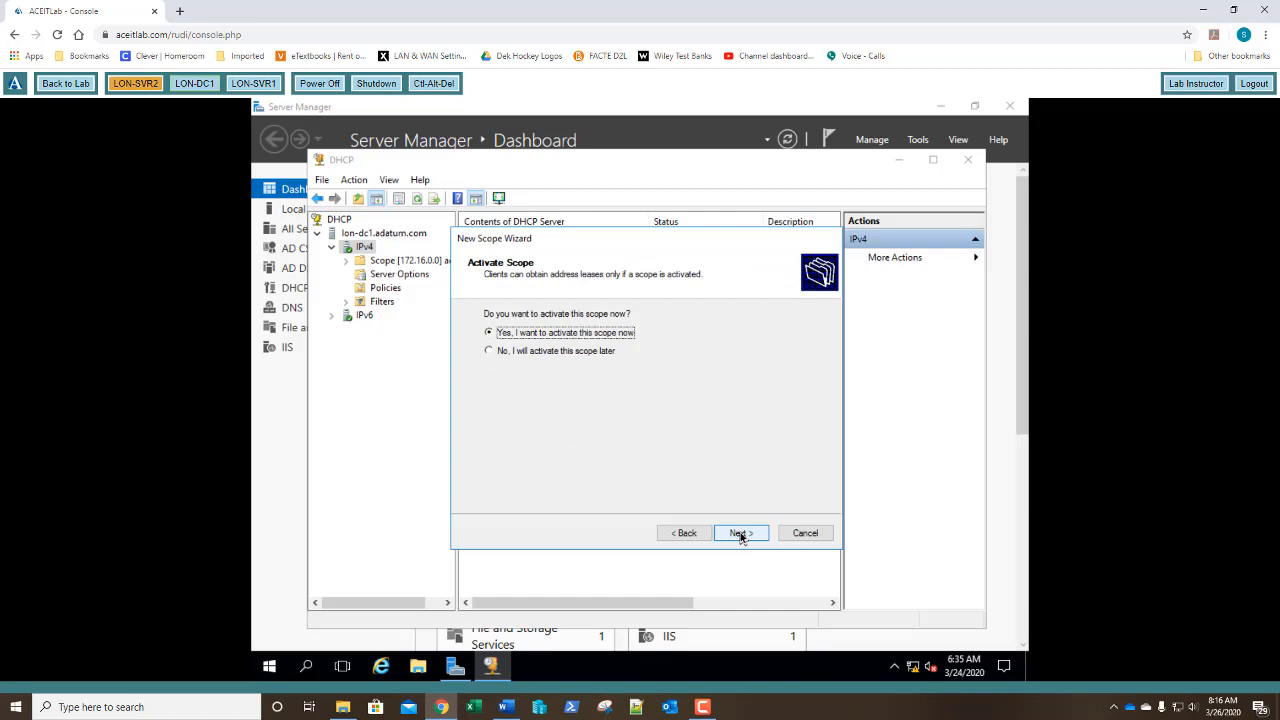
click(740, 535)
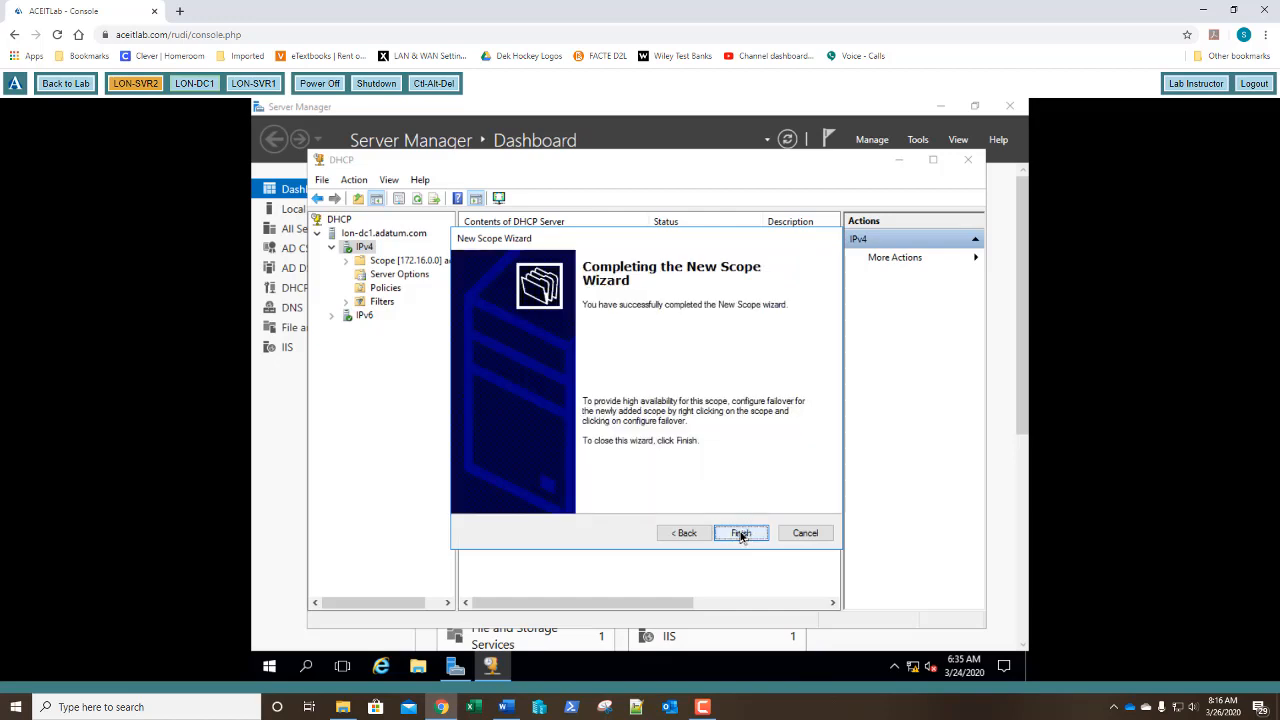
click(741, 535)
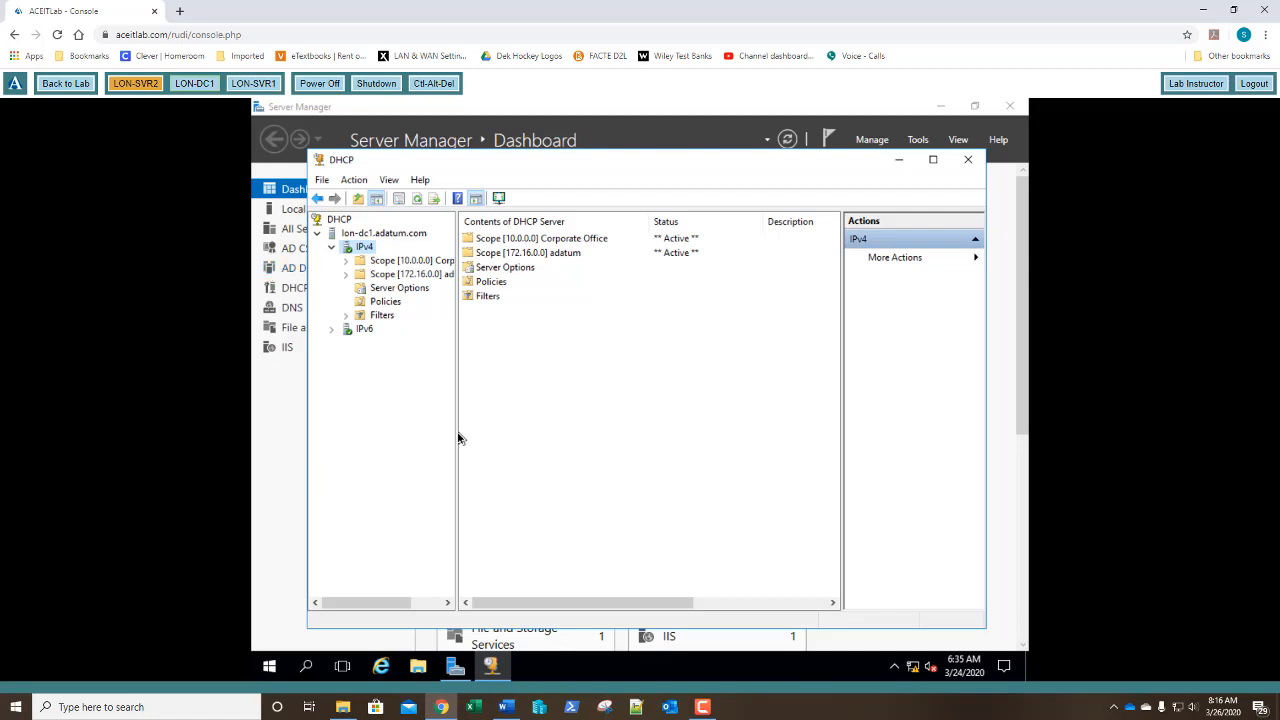
Widen the tree pane and expand Scope [10.0.0.0] Corporate Office.
drag(457, 436, 512, 446)
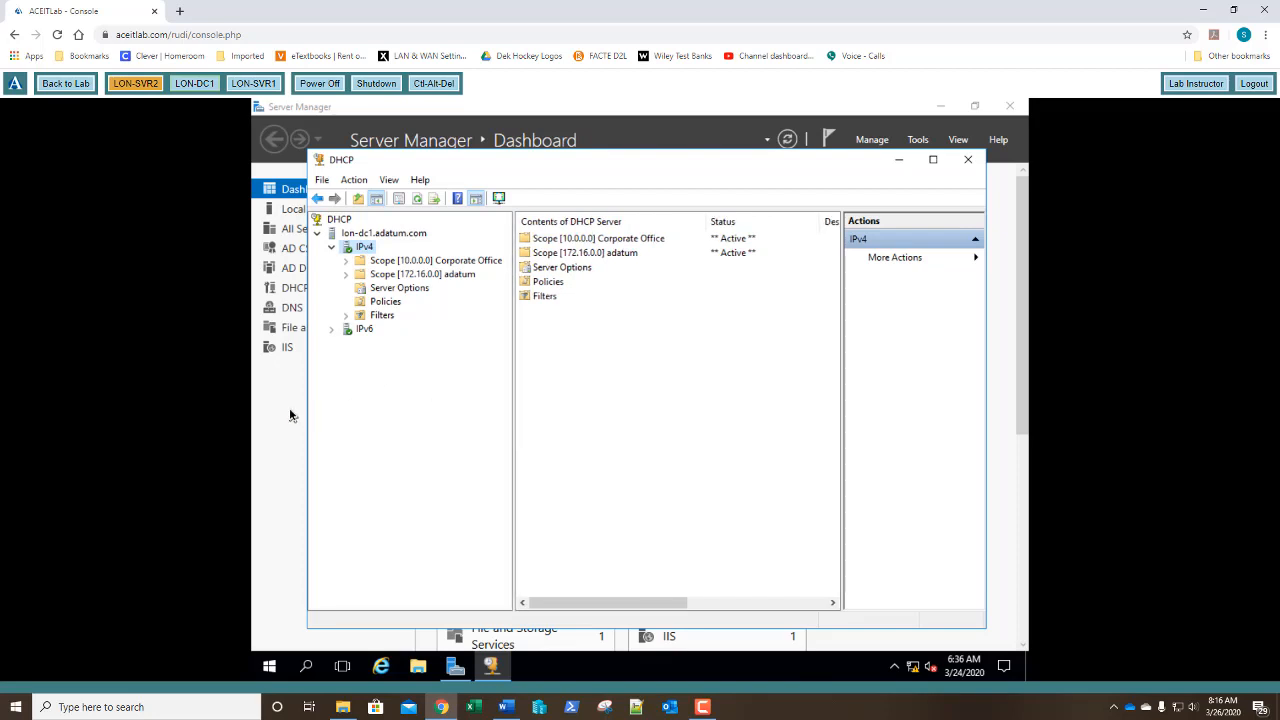
double_click(380, 262)
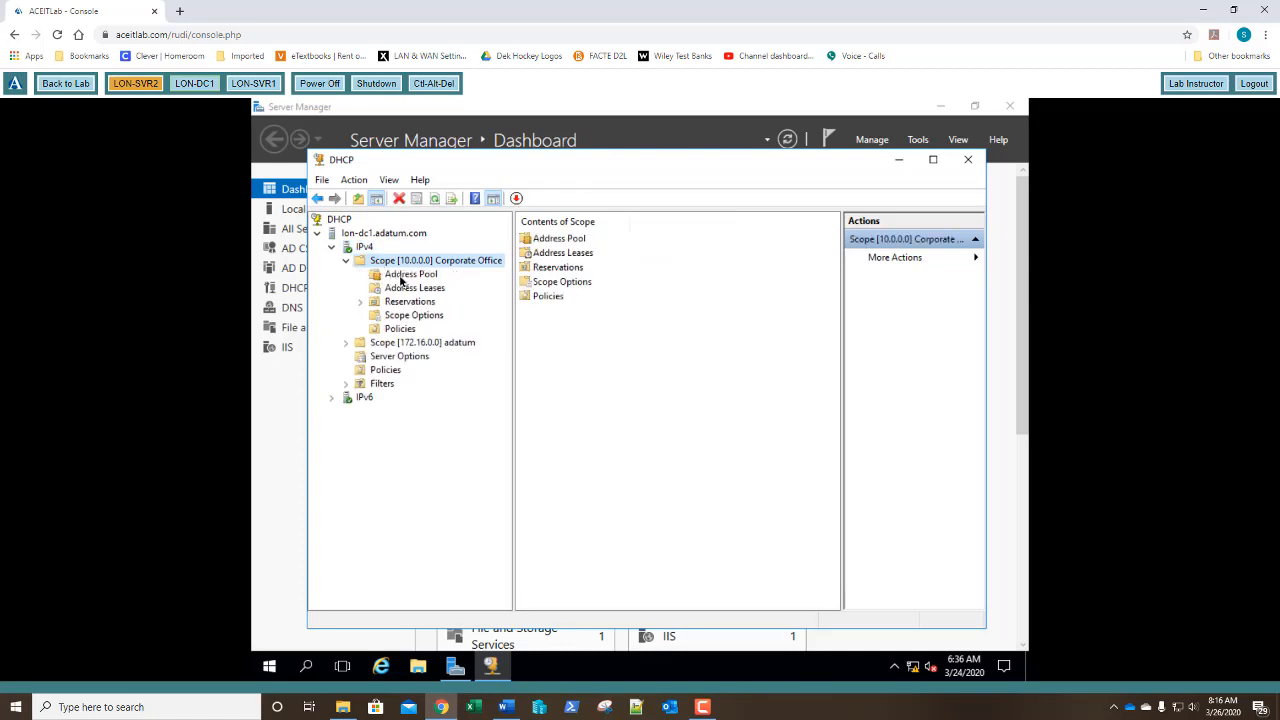
Display the Corporate Office Address Pool and widen the console window to read it.
click(403, 276)
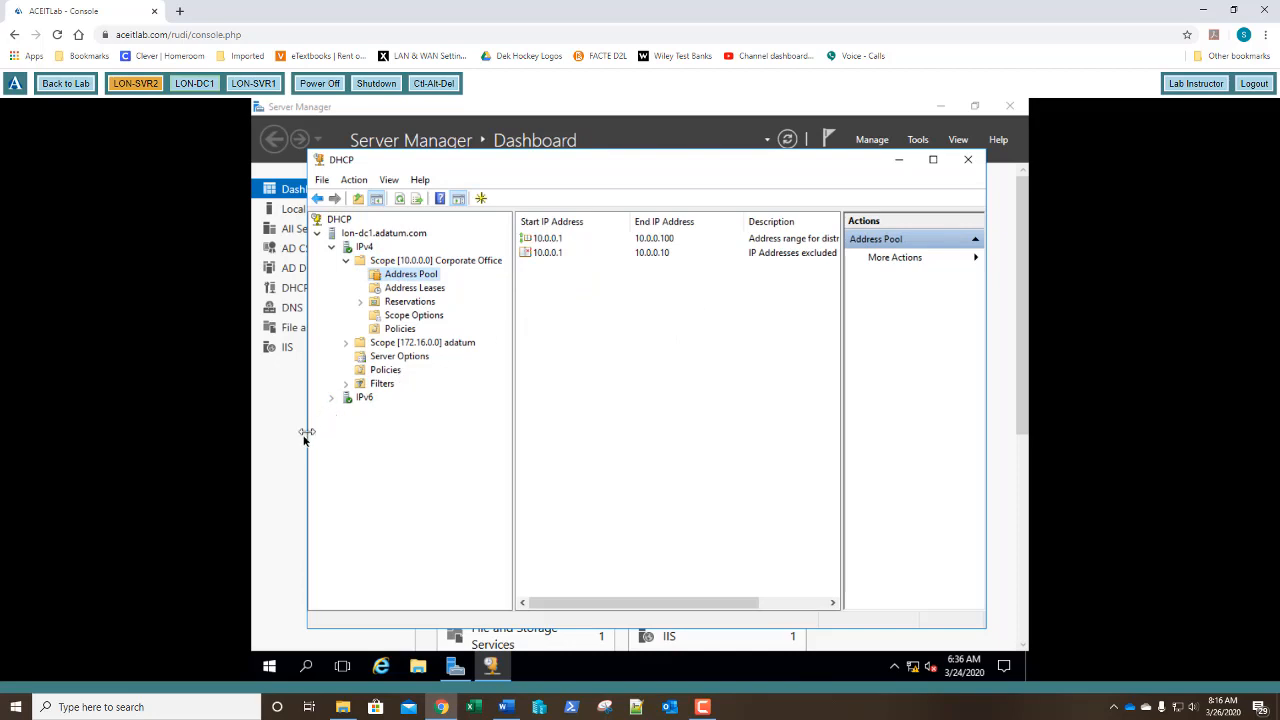
drag(307, 432, 278, 456)
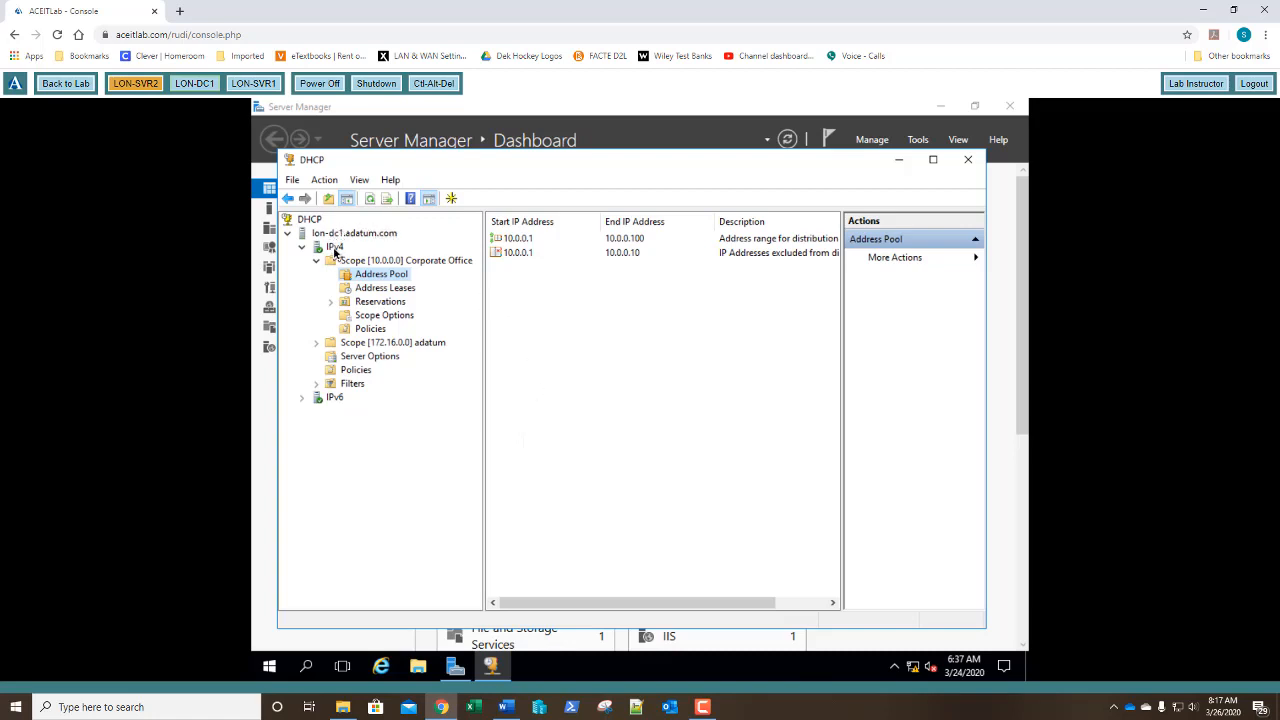
Expand IPv6, start a new IPv6 scope wizard and name it 'Corporate Office'.
right_click(340, 401)
double_click(326, 400)
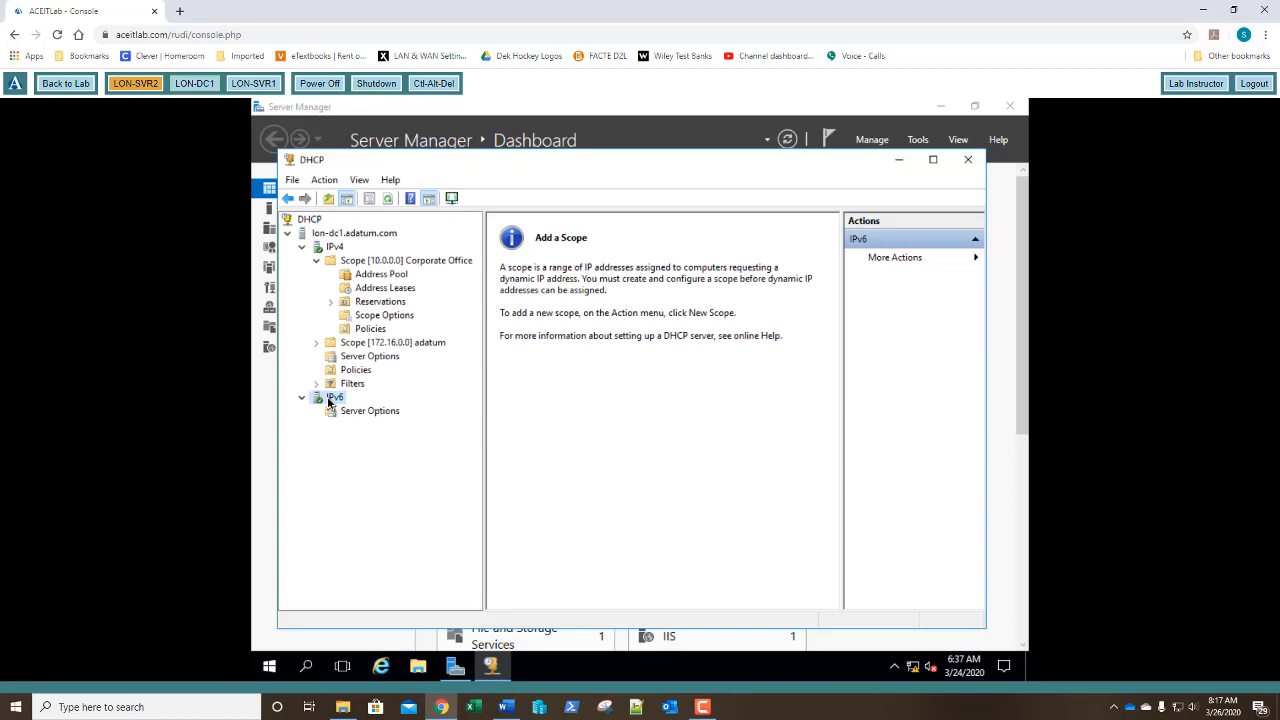
right_click(328, 401)
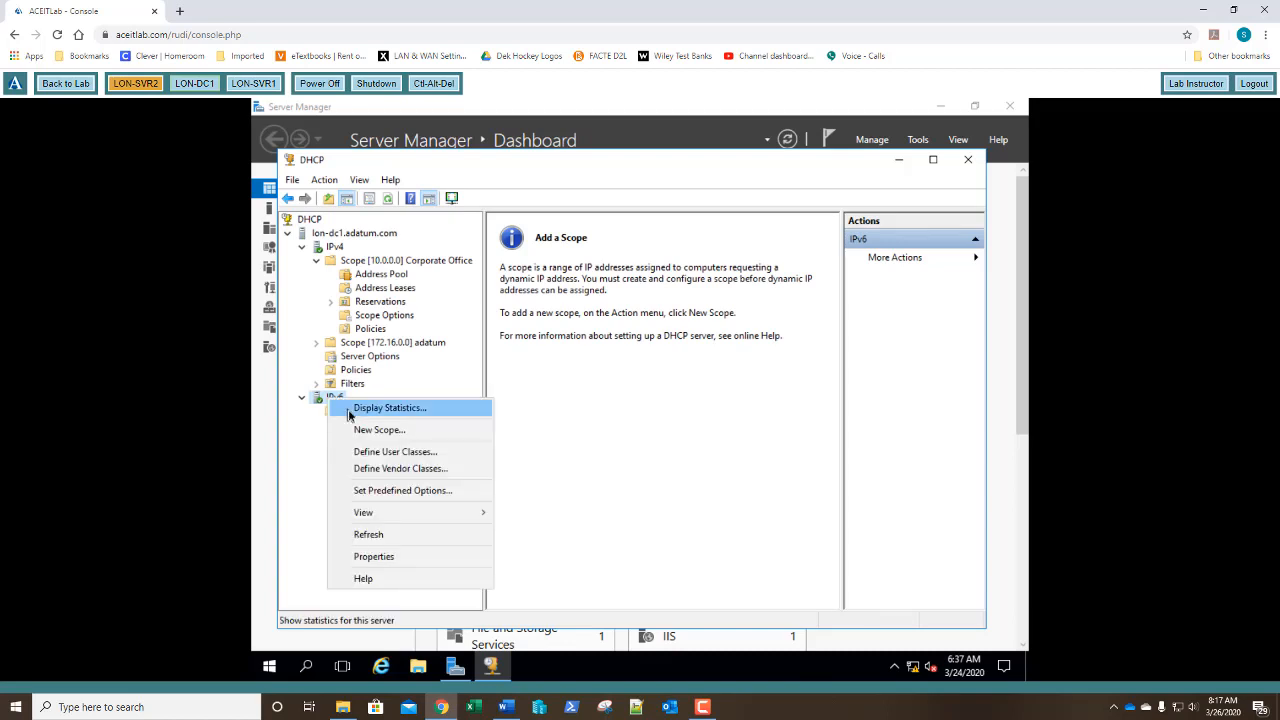
click(358, 430)
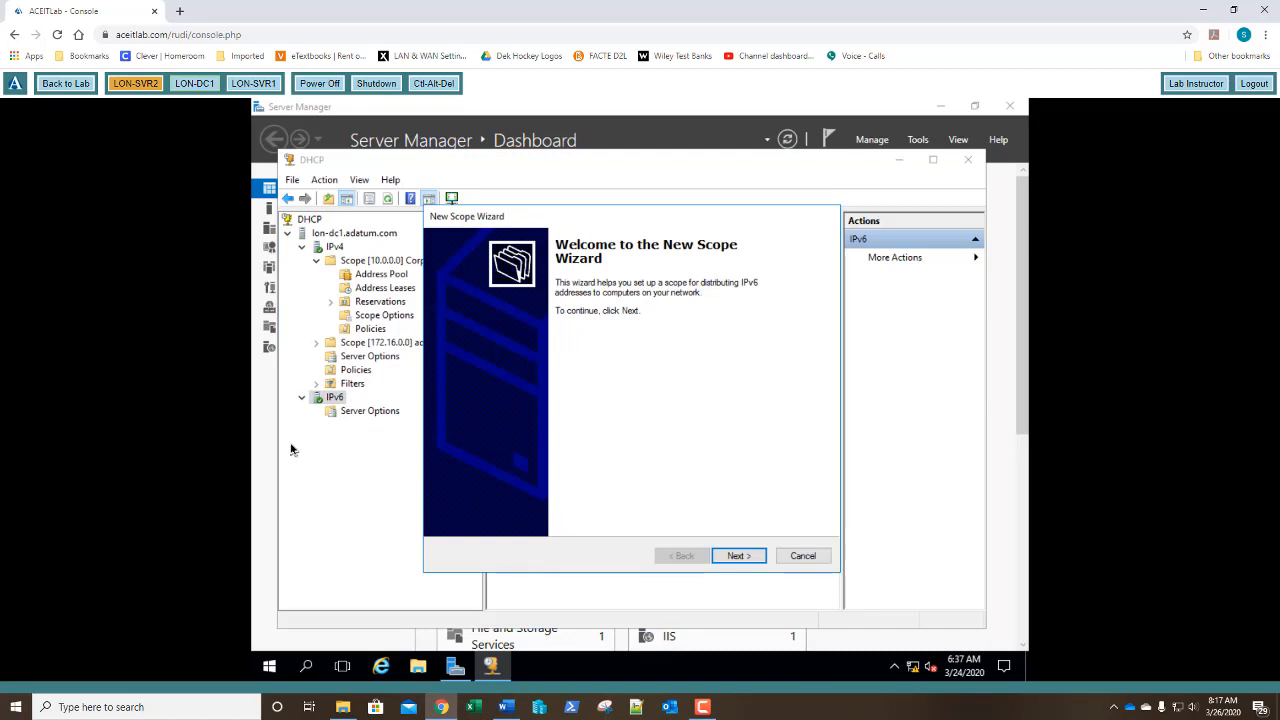
click(739, 557)
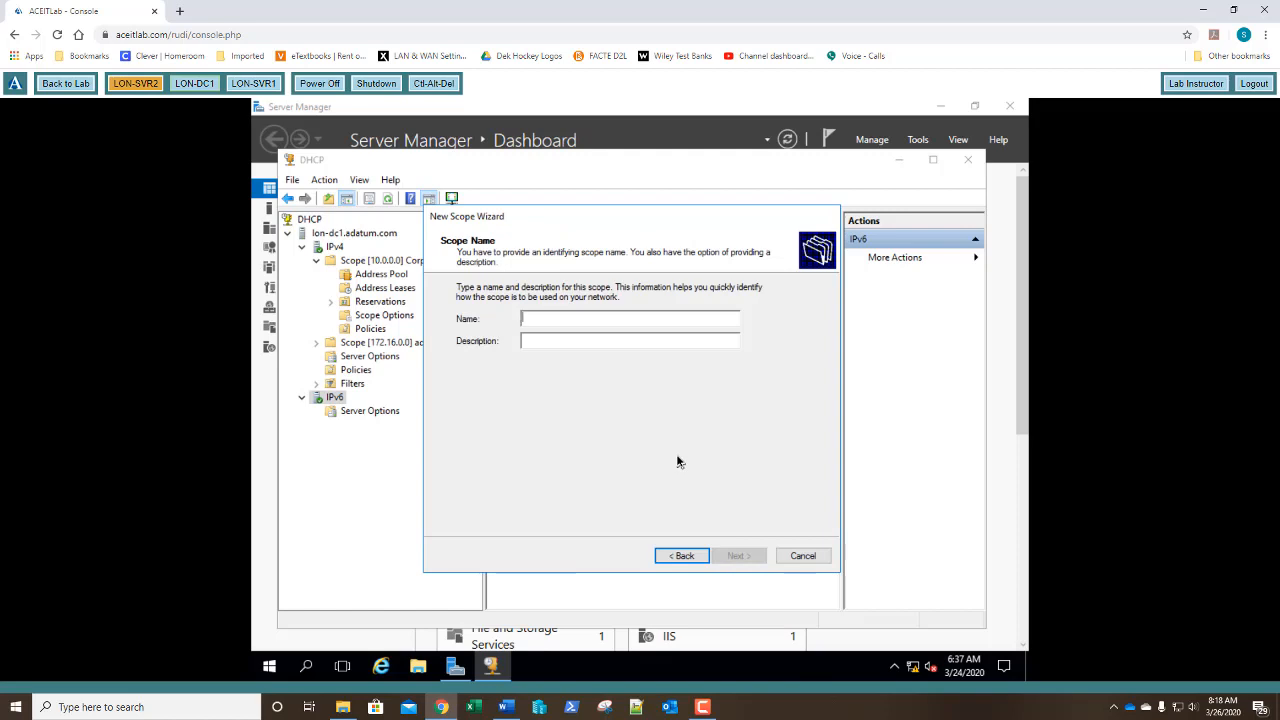
text(Corpo)
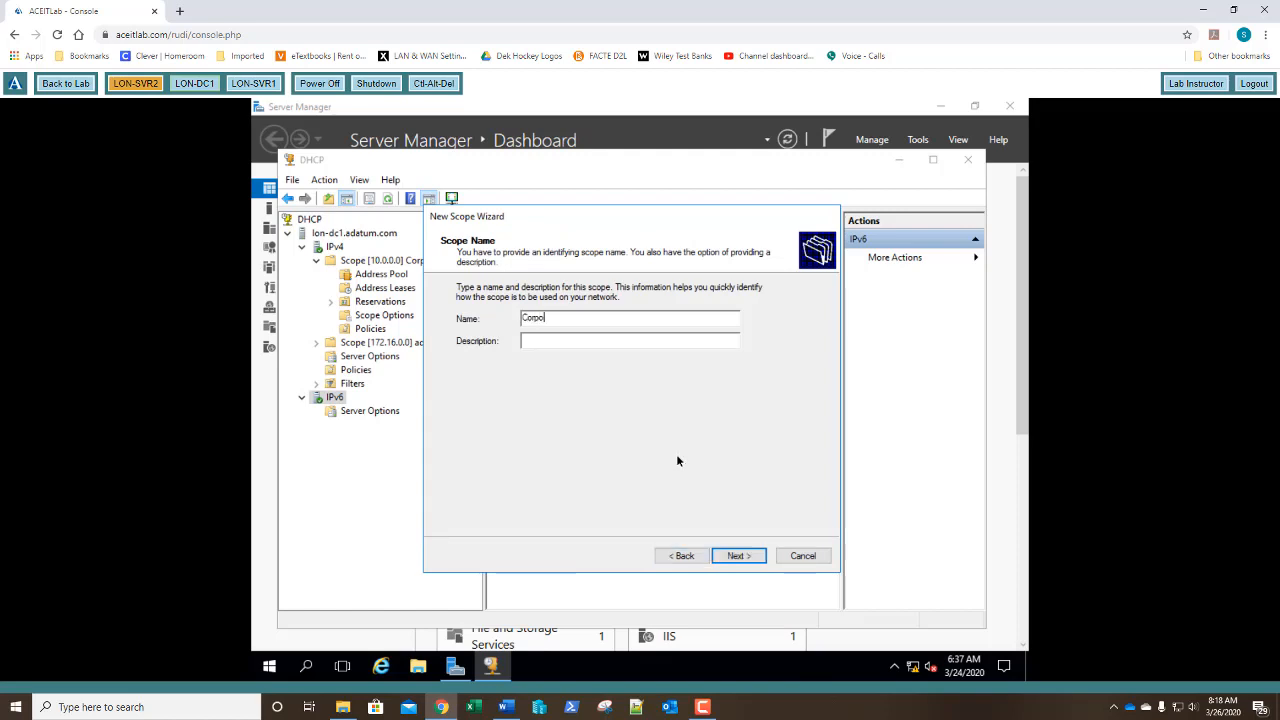
text(rate Office)
key(Return)
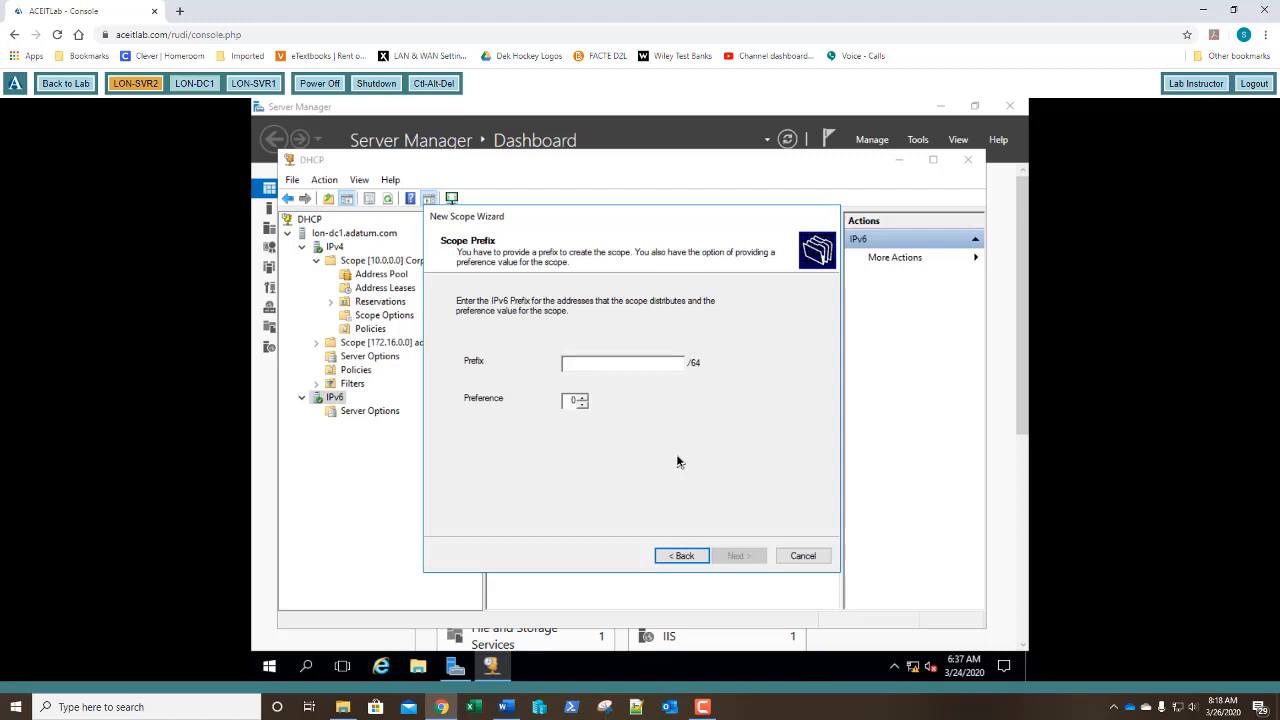
Enter fd00:: as the IPv6 scope prefix, leaving preference at 0, and continue.
text(fd)
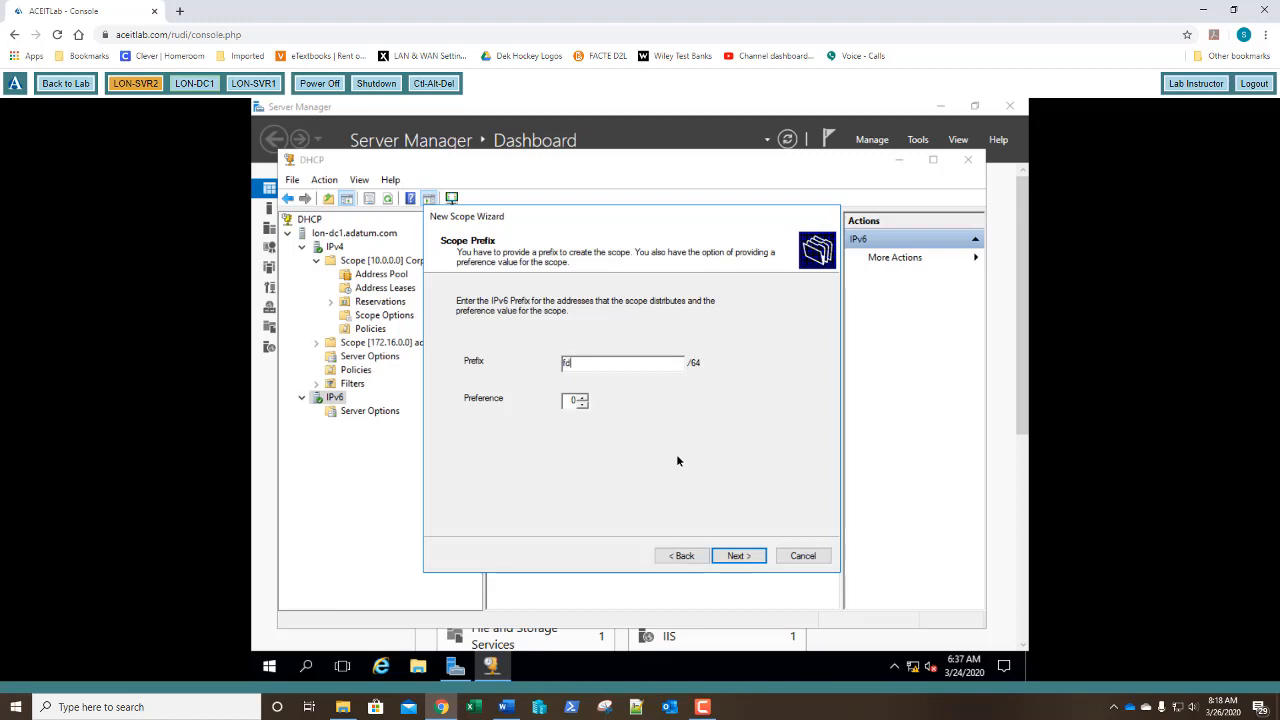
text(00::)
click(735, 556)
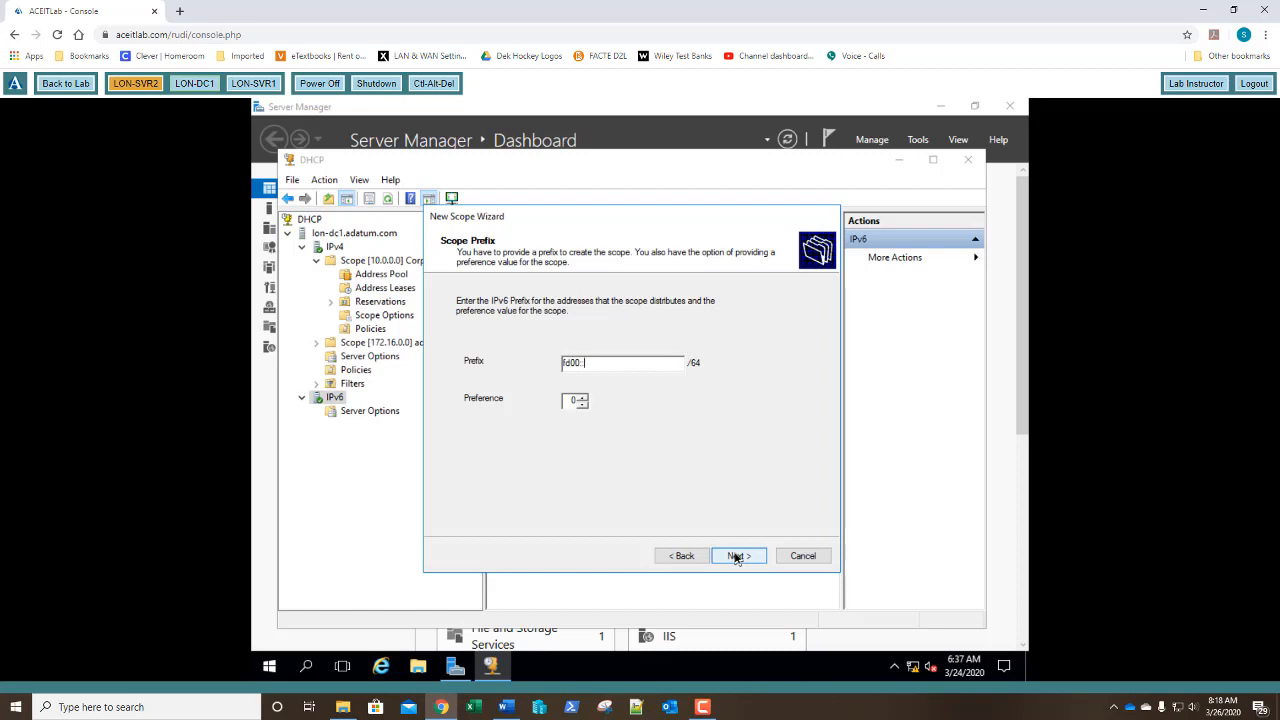
click(736, 557)
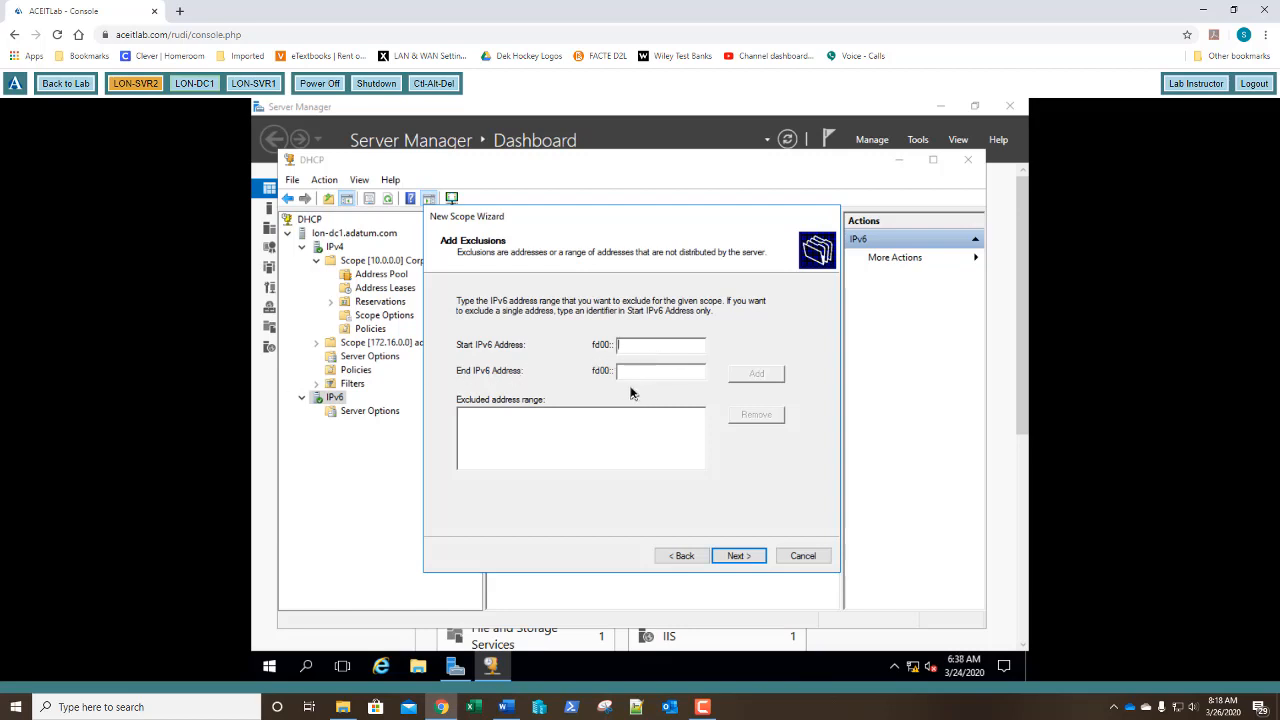
Exclude fd00::1 and keep 8-day preferred and 12-day valid lifetimes through to the summary.
text(0:0:0:1)
click(755, 376)
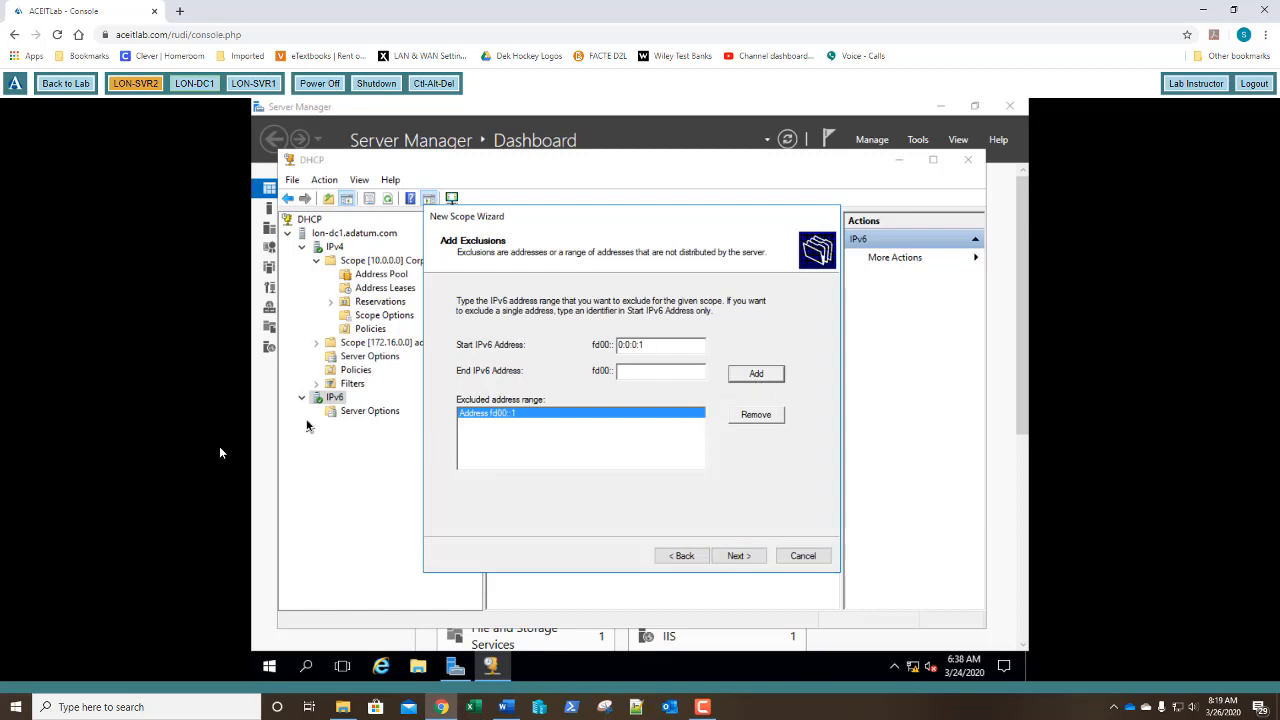
click(740, 557)
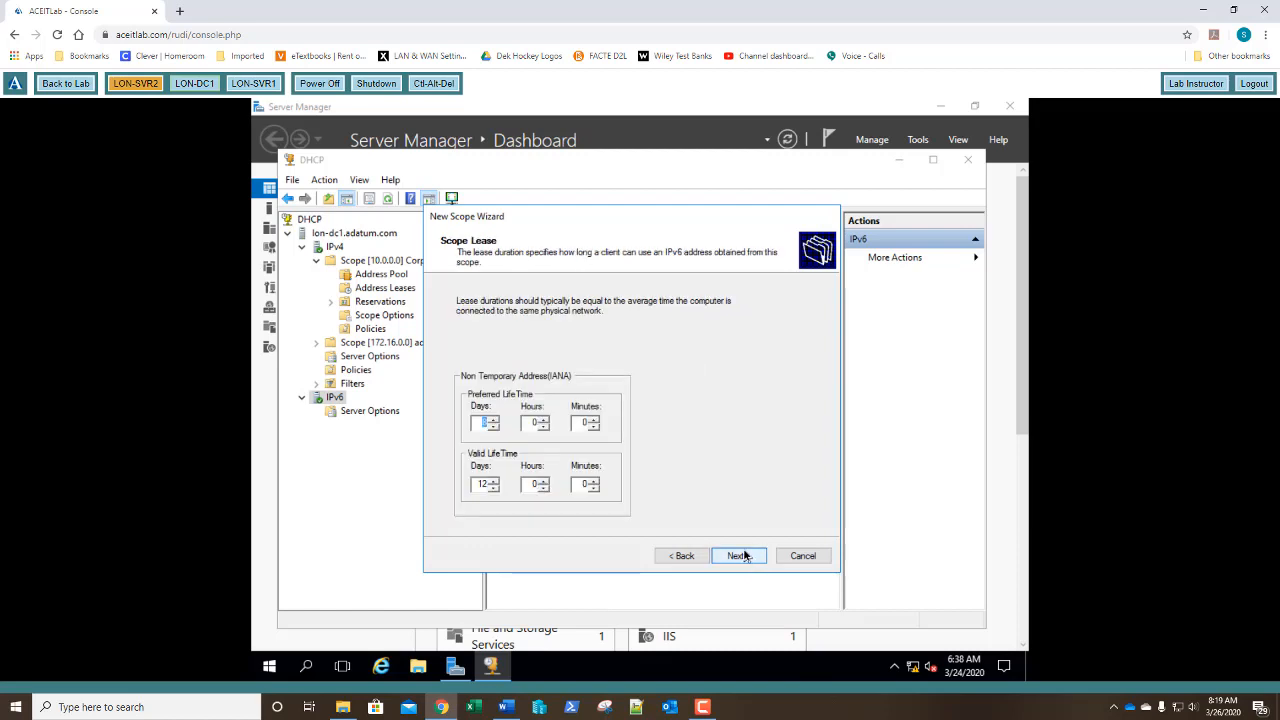
click(477, 425)
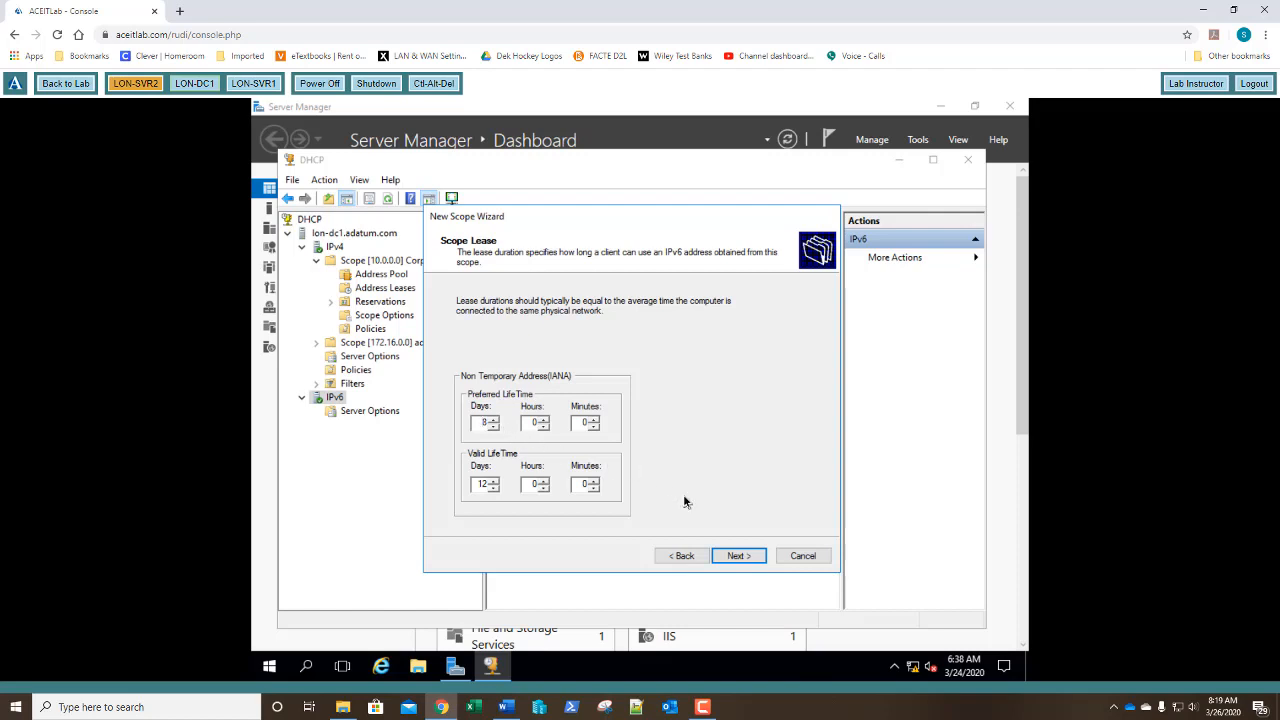
click(738, 558)
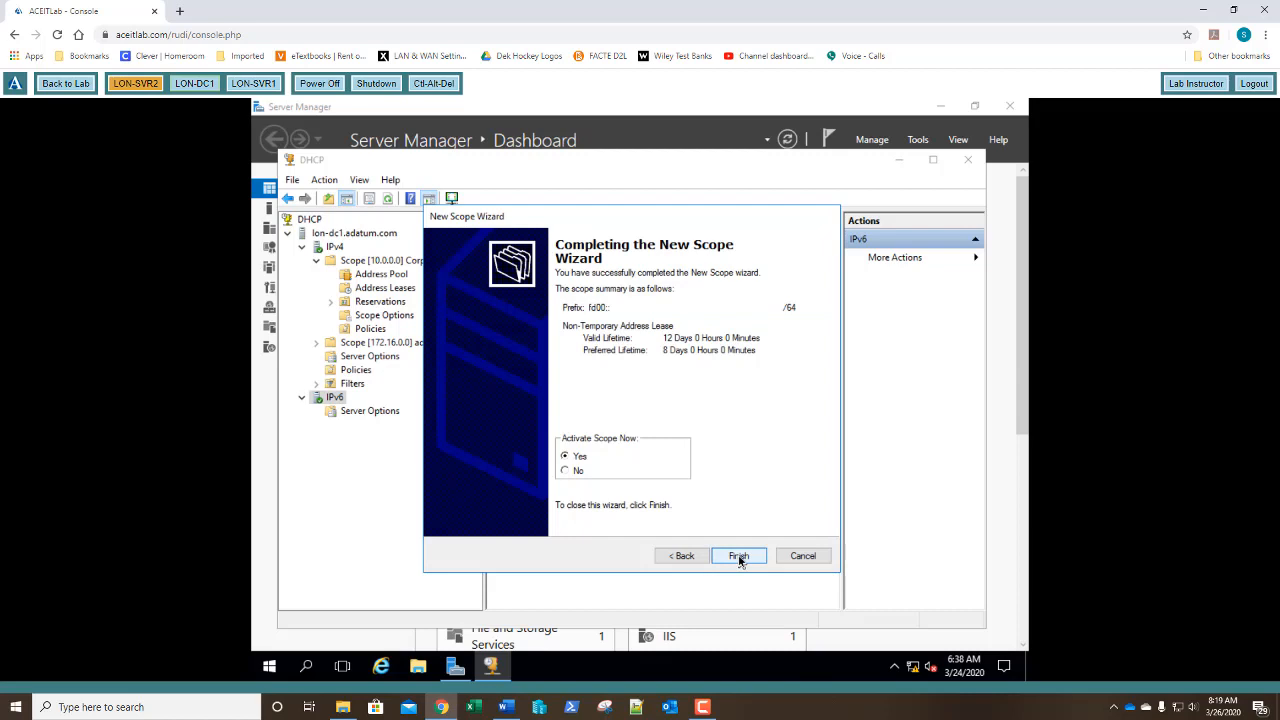
Finish creating Scope [fd00::] Corporate Office, verify its fd00::1 exclusion, and view its Scope Options.
click(739, 558)
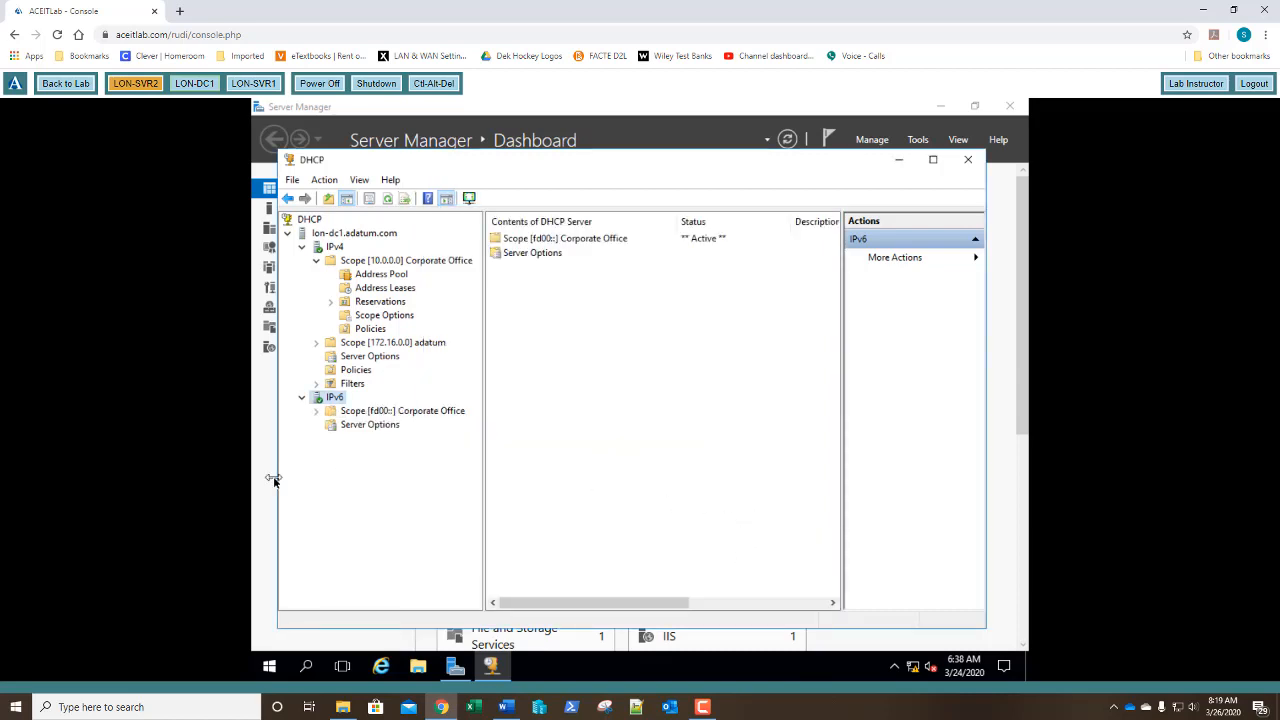
double_click(361, 414)
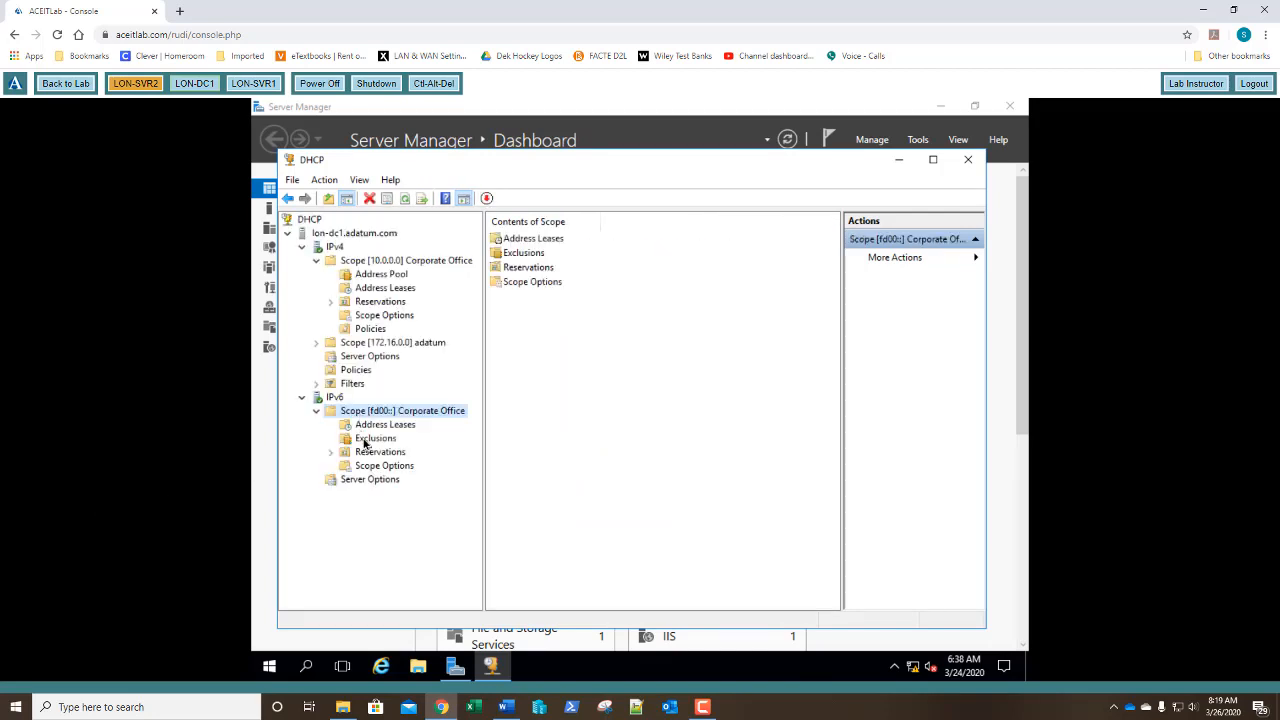
click(365, 441)
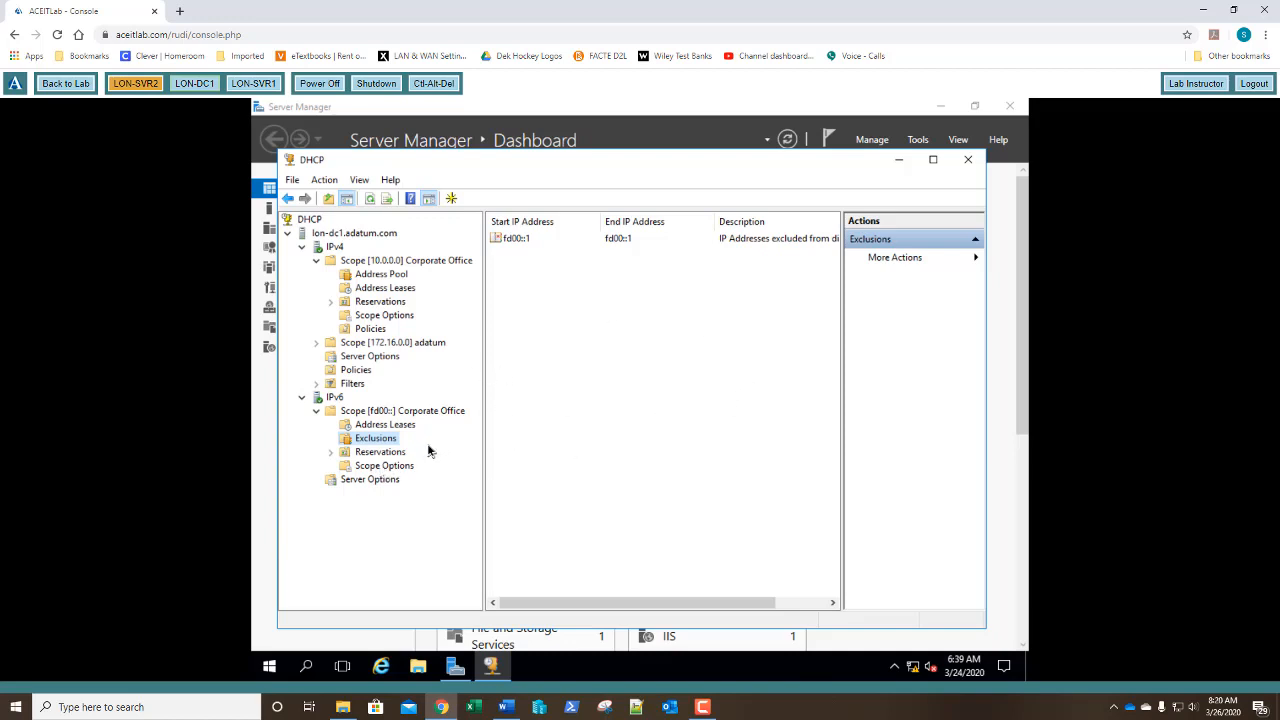
click(390, 467)
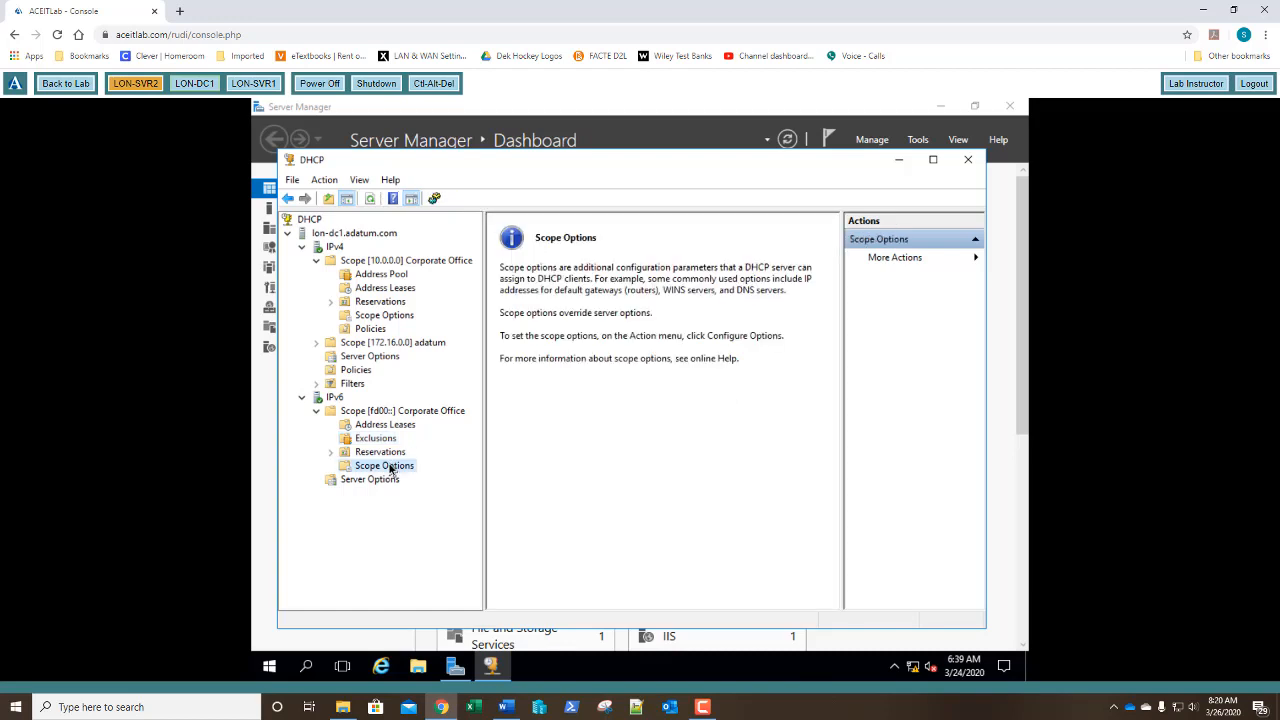
Enable option 00023 DNS Recursive Name Server IPv6 Address List for the fd00:: scope.
right_click(390, 467)
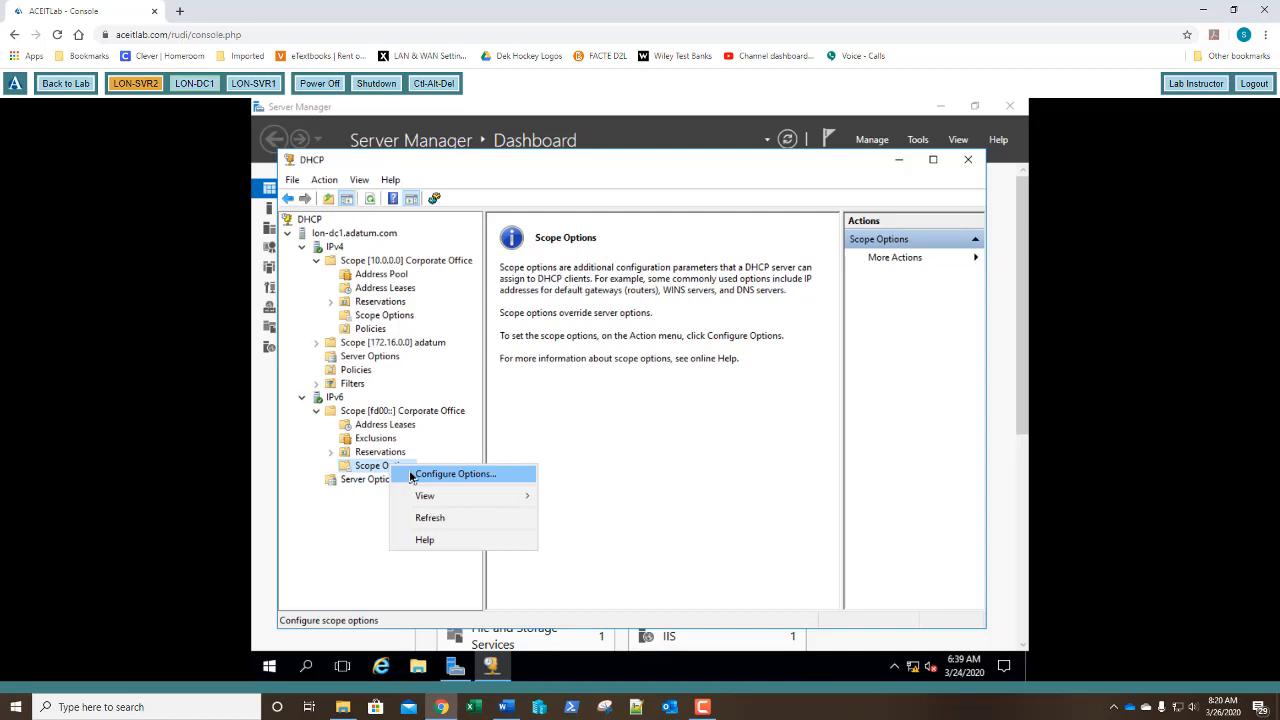
click(411, 477)
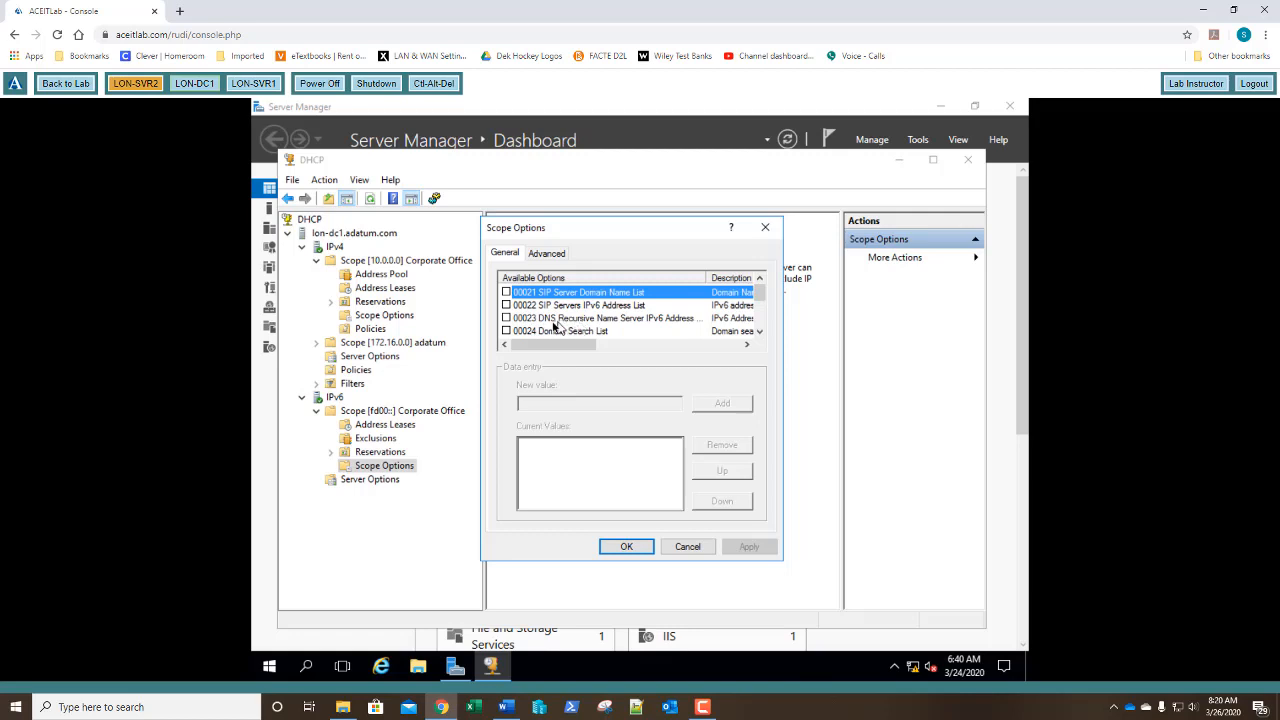
click(506, 319)
click(506, 318)
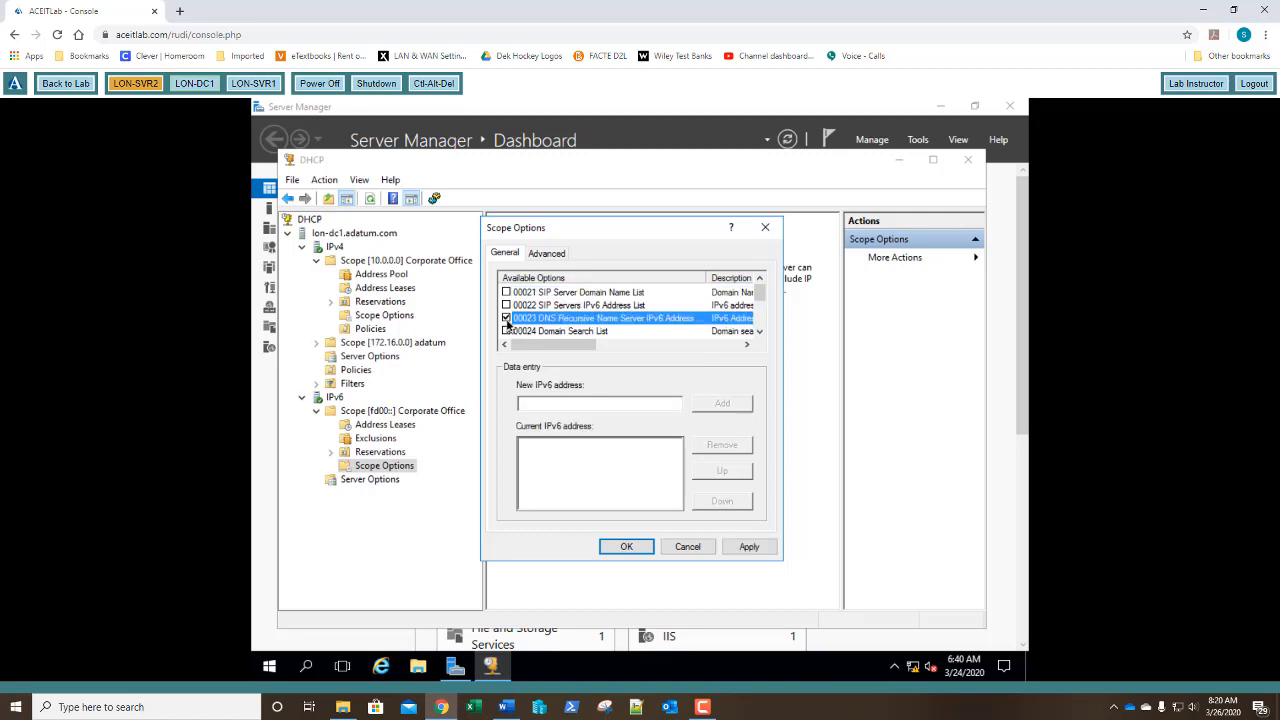
Add fd00::0:0:0:10 as a DNS server address past the warning, then remove it again.
click(537, 405)
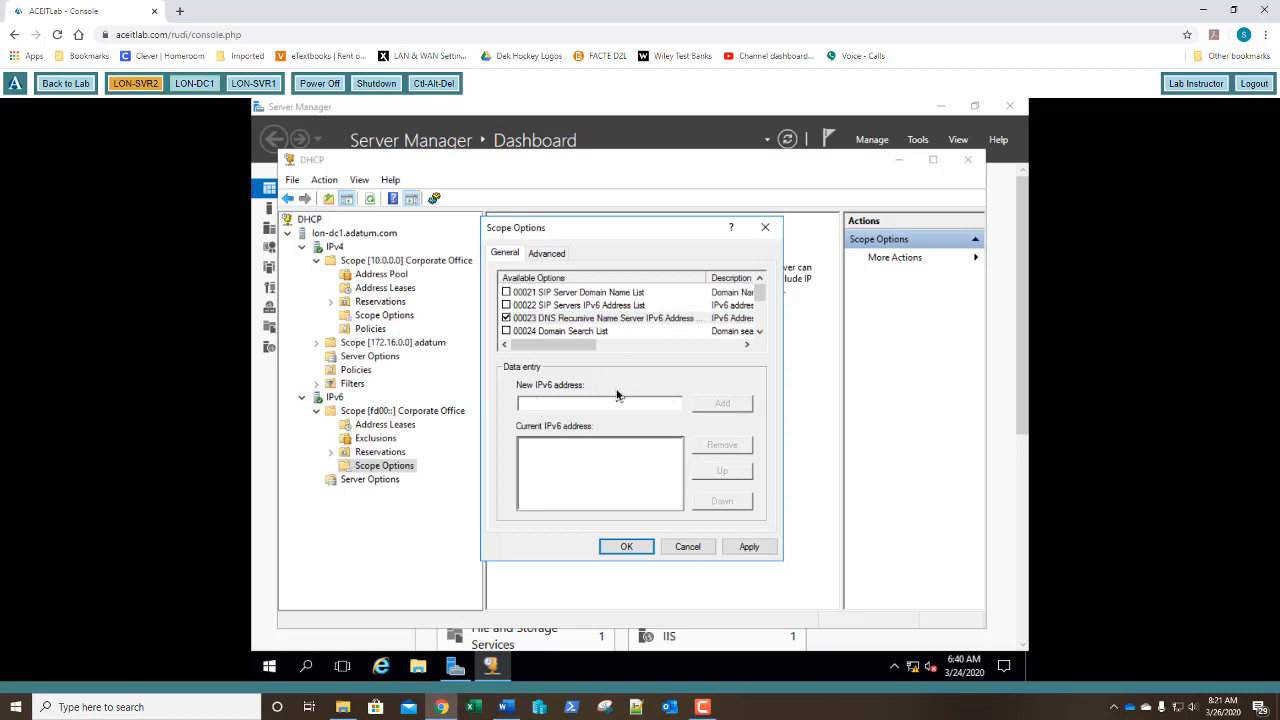
text(fd00::0:0:10)
text(0)
click(721, 412)
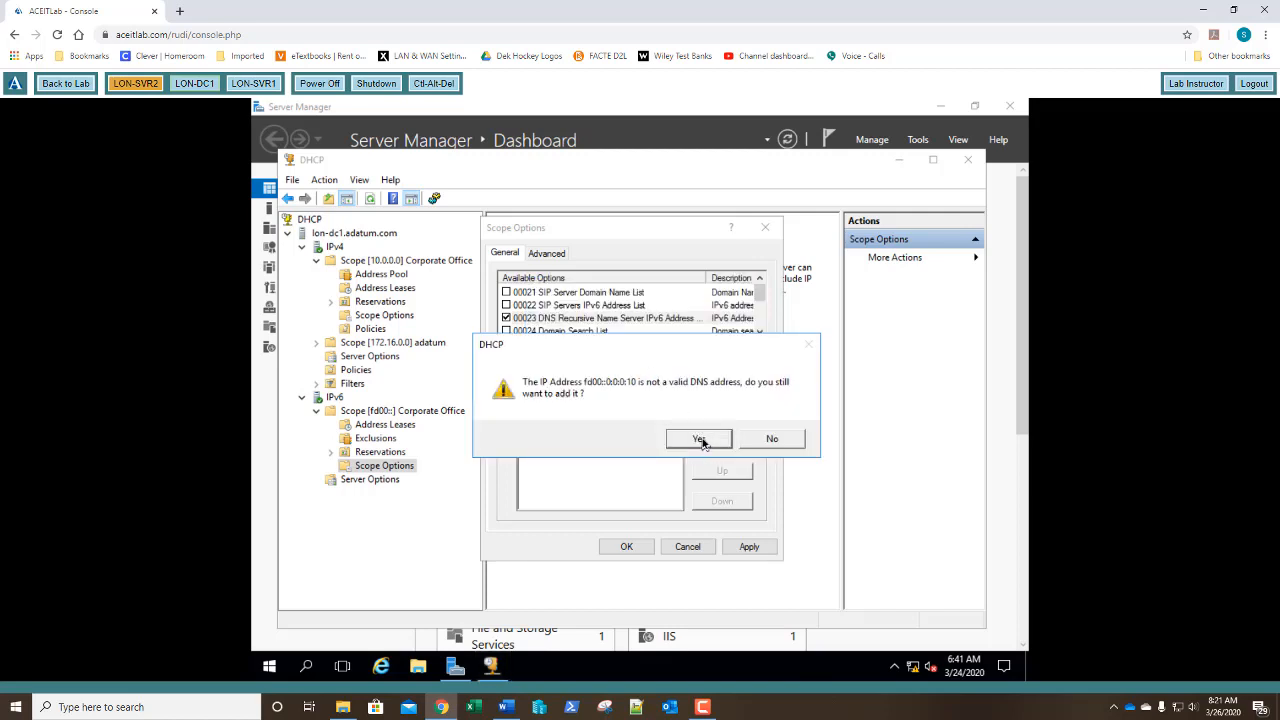
click(702, 442)
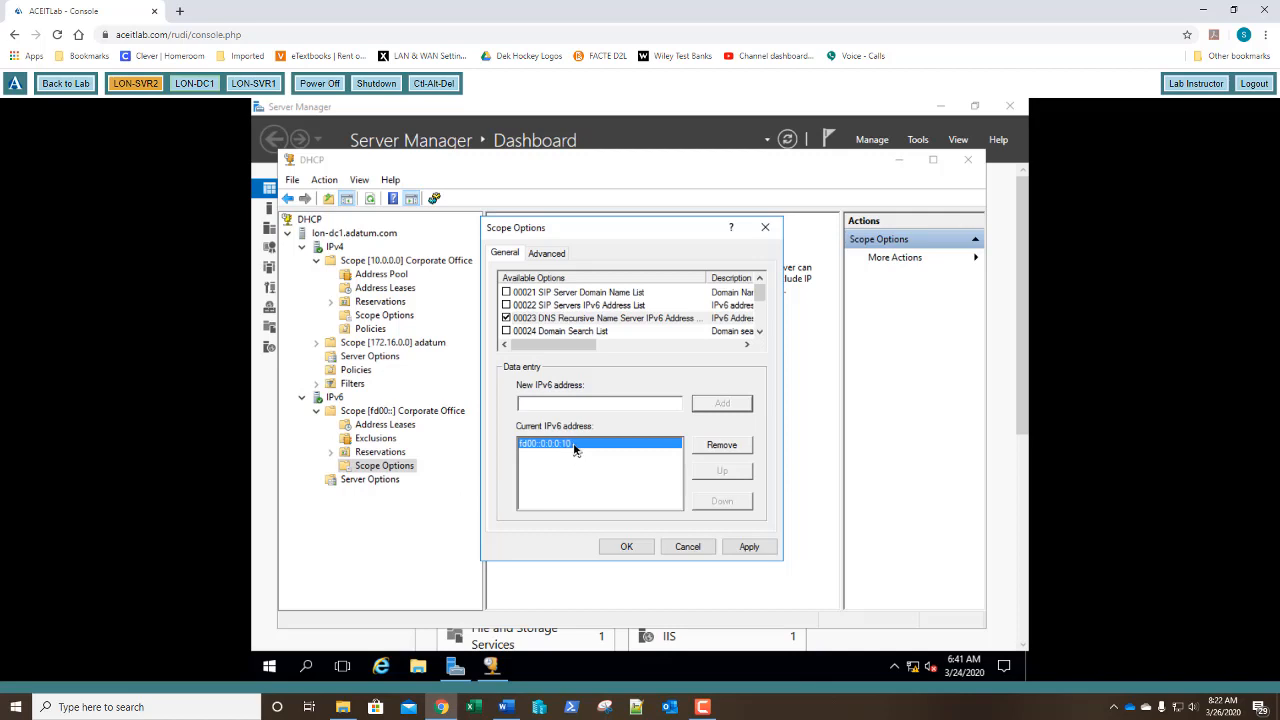
click(723, 446)
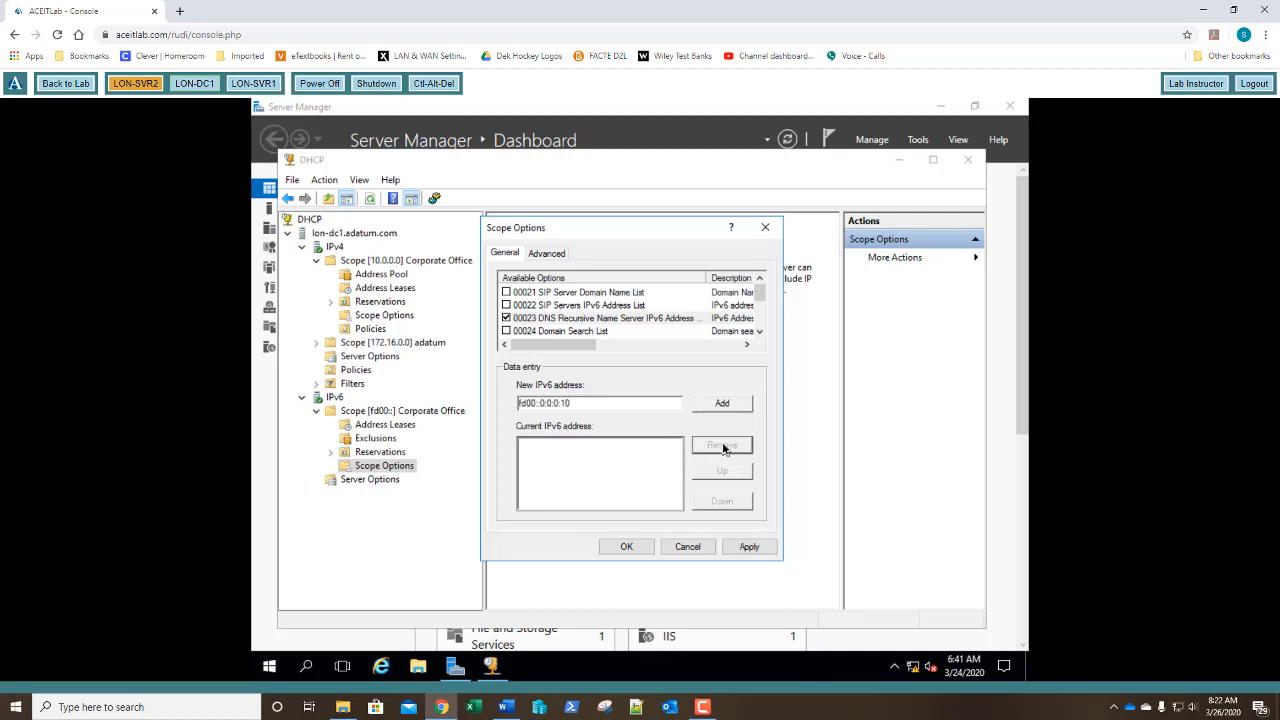
Correct the address to fd00::0:0:0:1 and add it, accepting the DNS validation warning.
click(603, 402)
key(BackSpace)
click(714, 405)
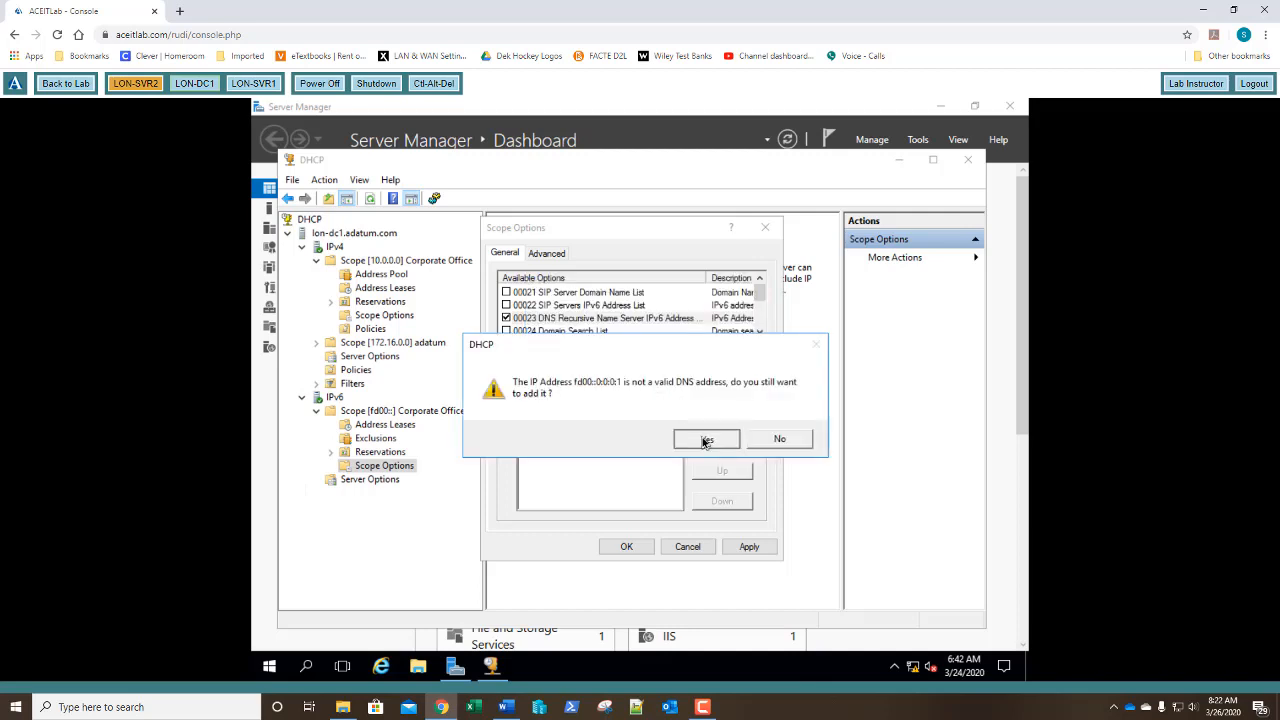
click(706, 441)
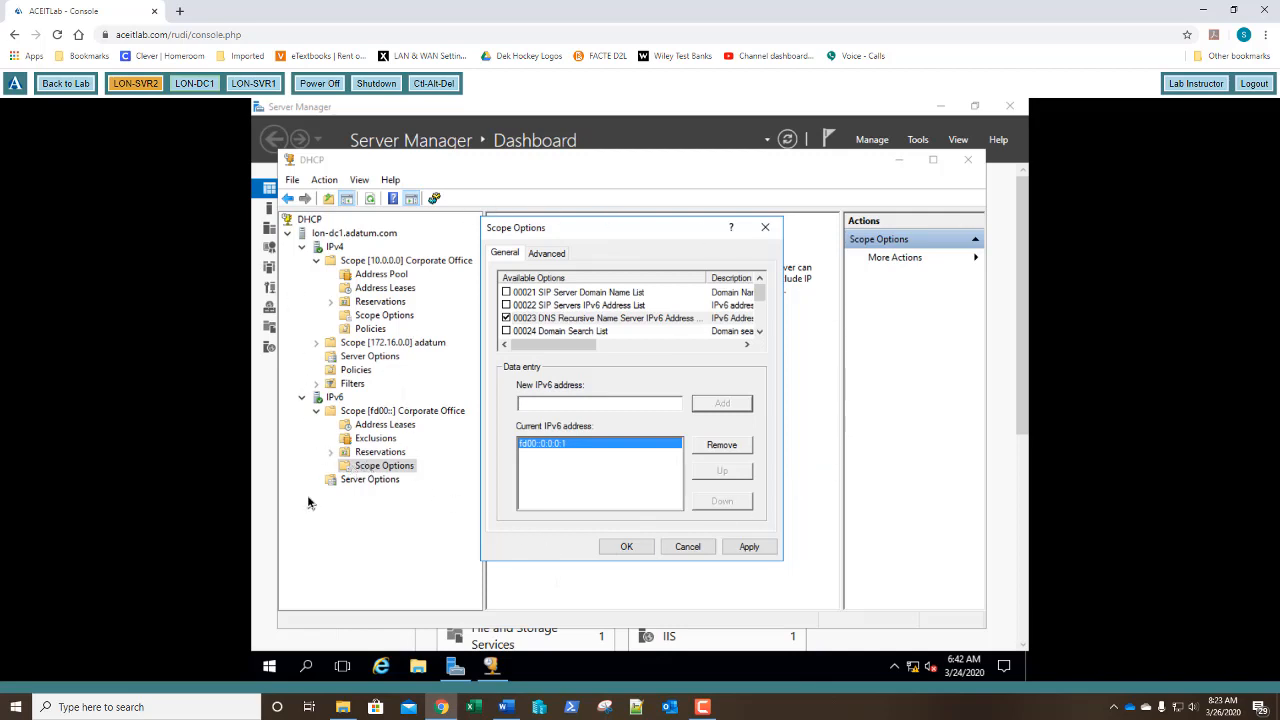
Apply the scope options so option 00023 is saved with fd00::0:0:0:1.
click(627, 548)
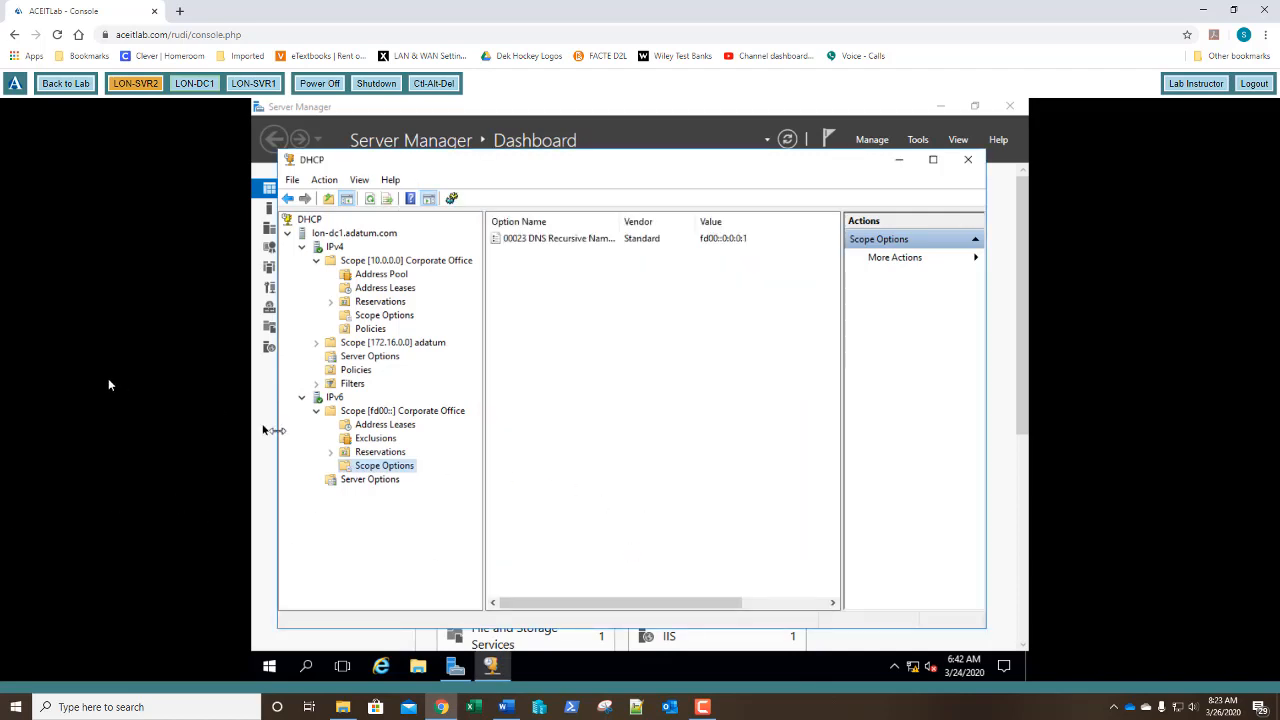